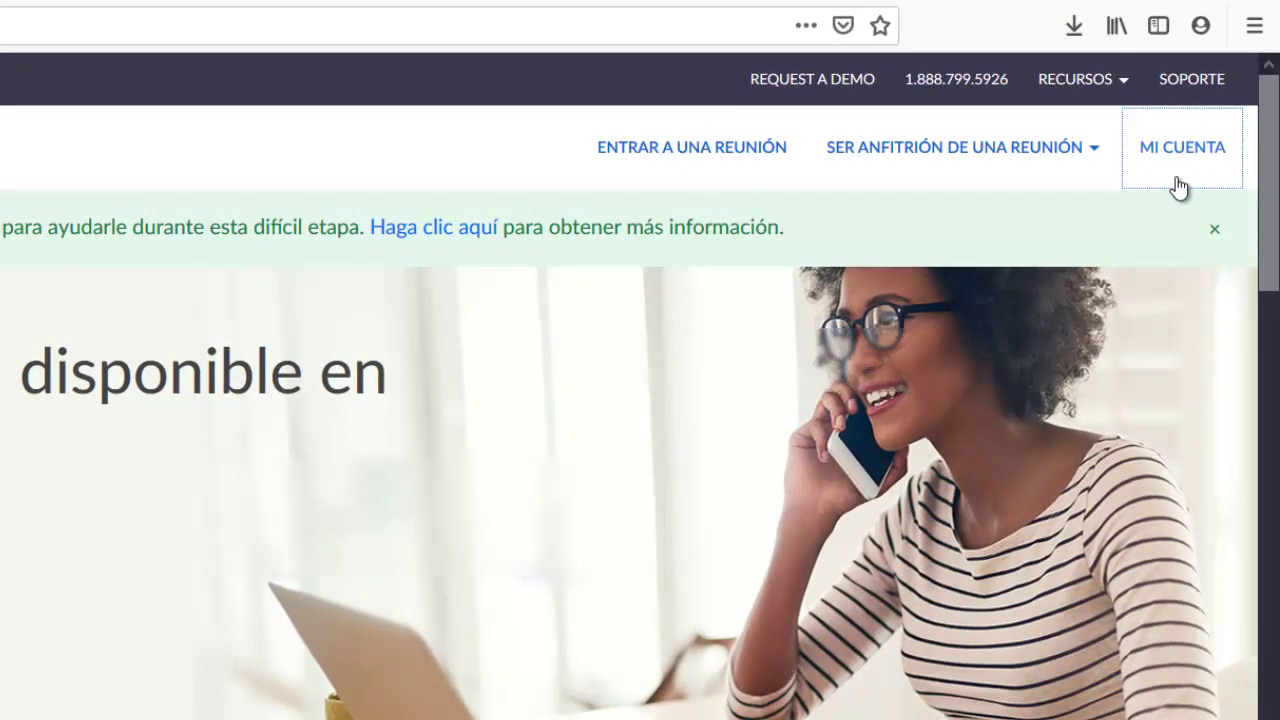
- Open the account page and start scheduling a new meeting with the topic "Clase de prueba"
{"action": "left_click", "coordinate": [1178, 187]}
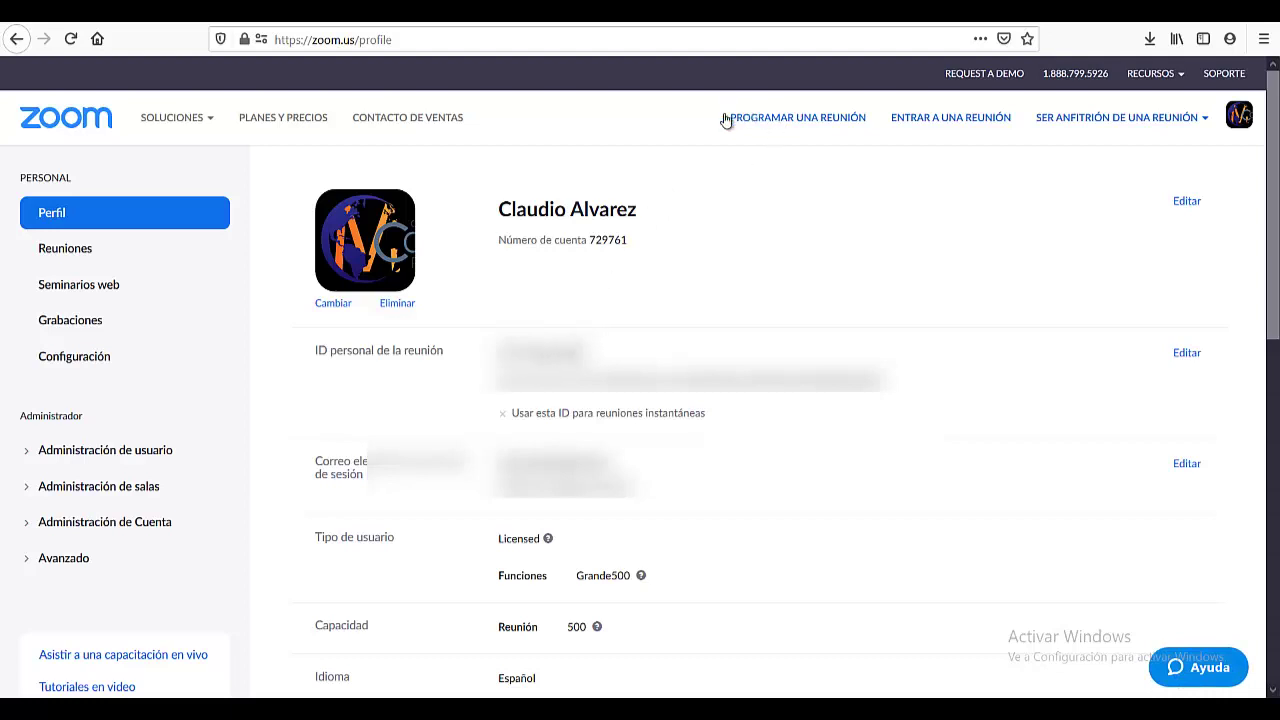
{"action": "left_click", "coordinate": [815, 122]}
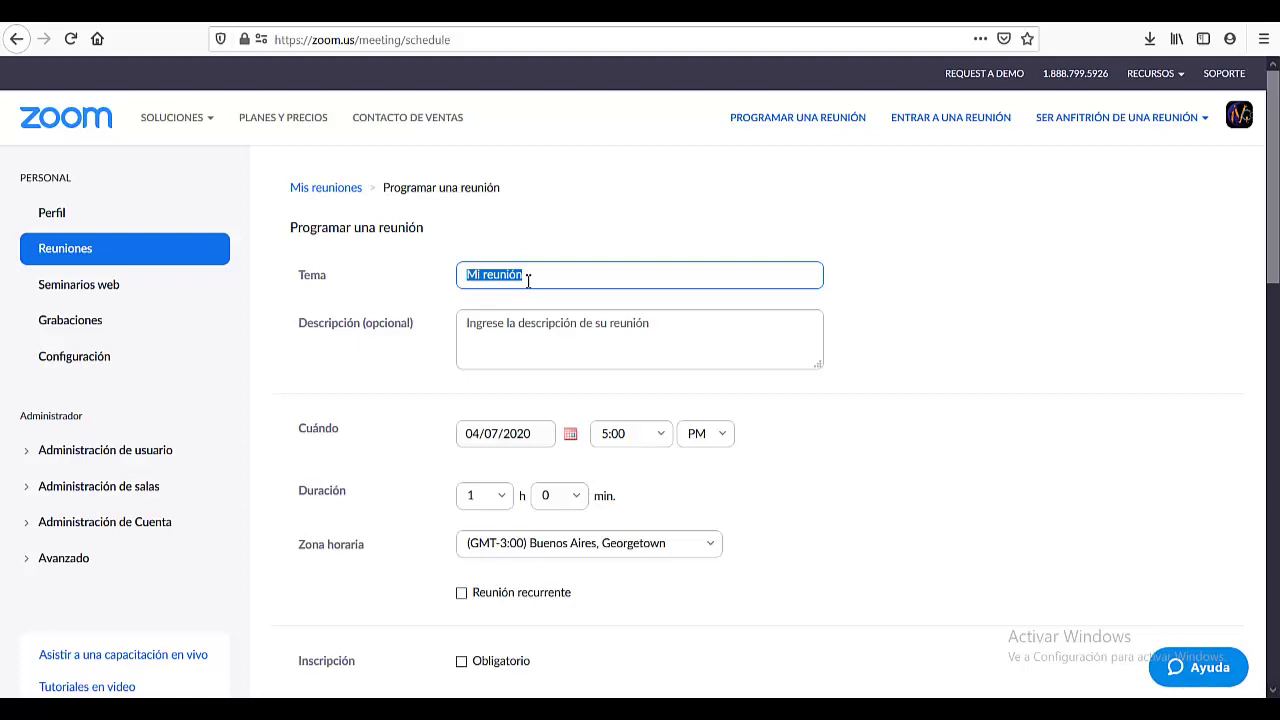
{"action": "type", "text": "Clase d"}
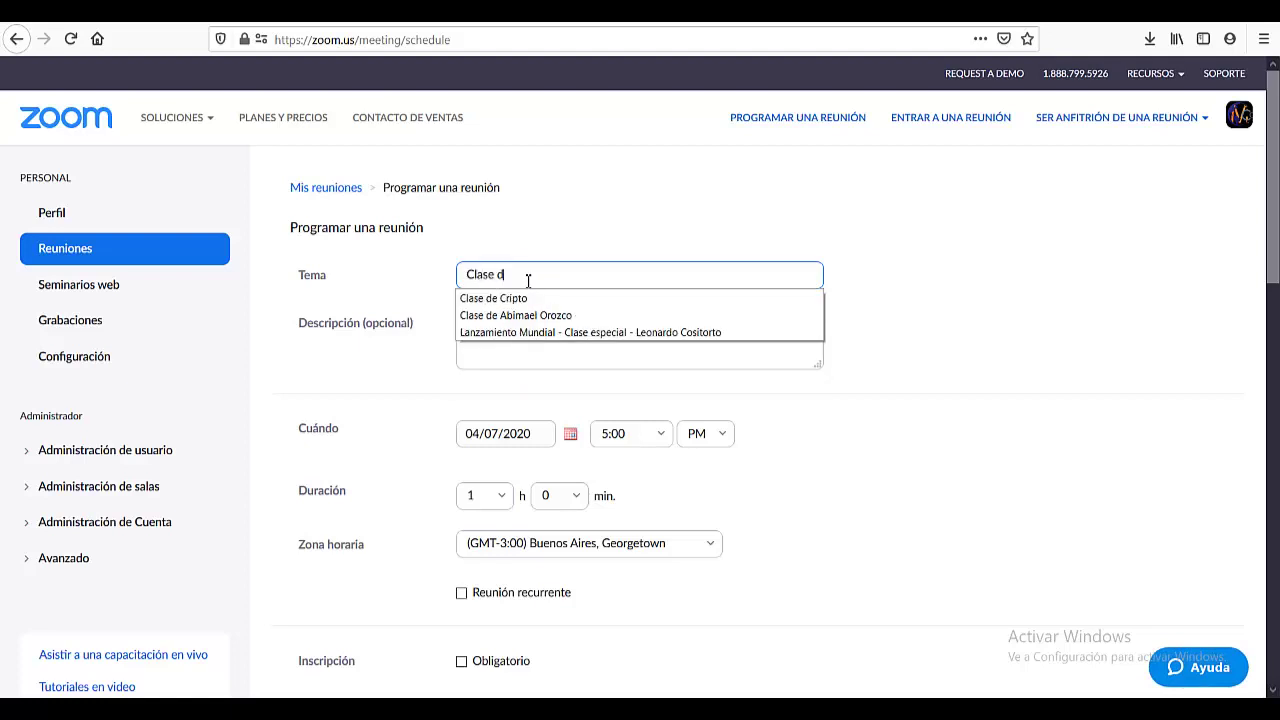
{"action": "type", "text": "e prueba"}
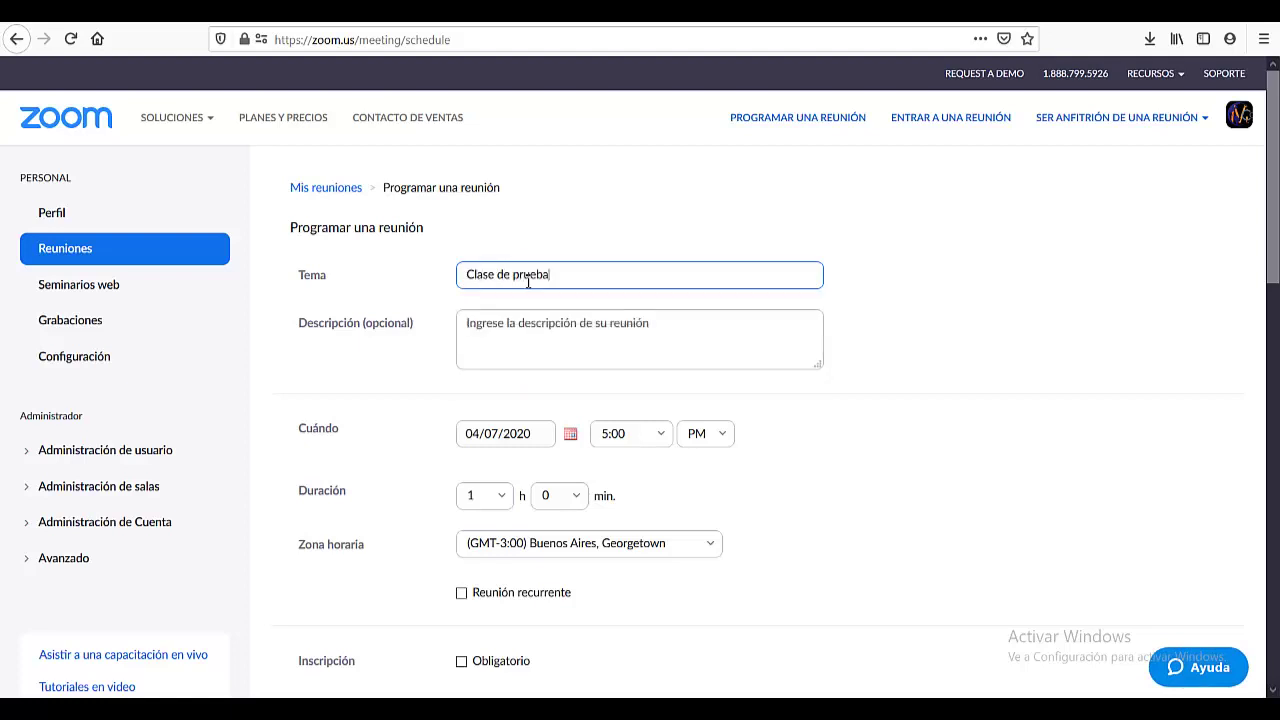
{"action": "key", "text": "Tab"}
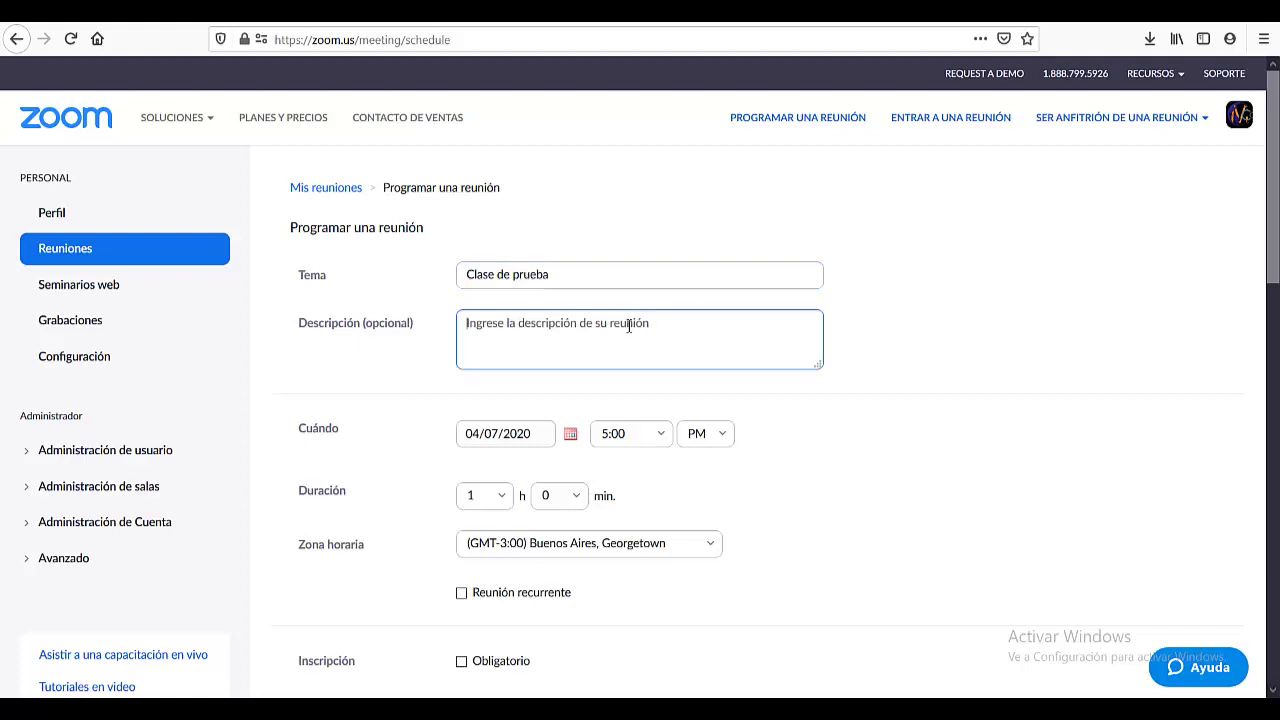
- Set the meeting date to 04/08/2020 and the start time to 3:00 PM
{"action": "scroll", "coordinate": [599, 413], "scroll_direction": "down", "scroll_amount": 2}
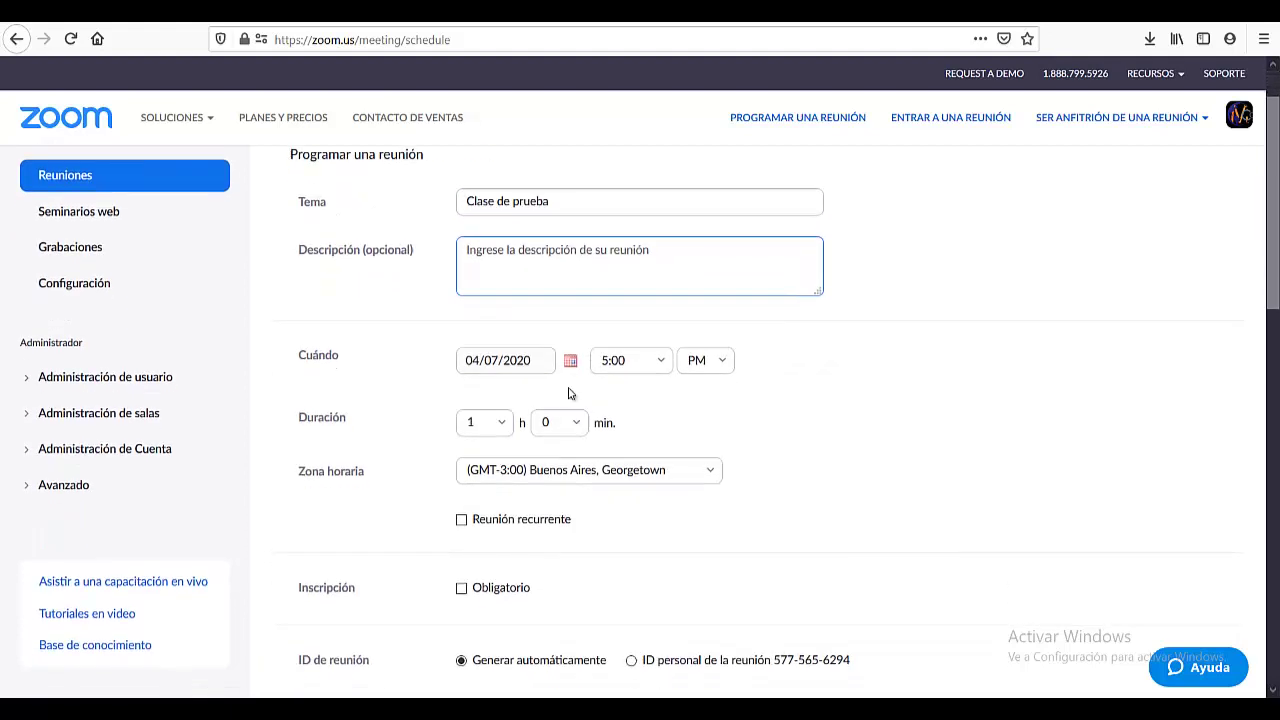
{"action": "left_click", "coordinate": [571, 345]}
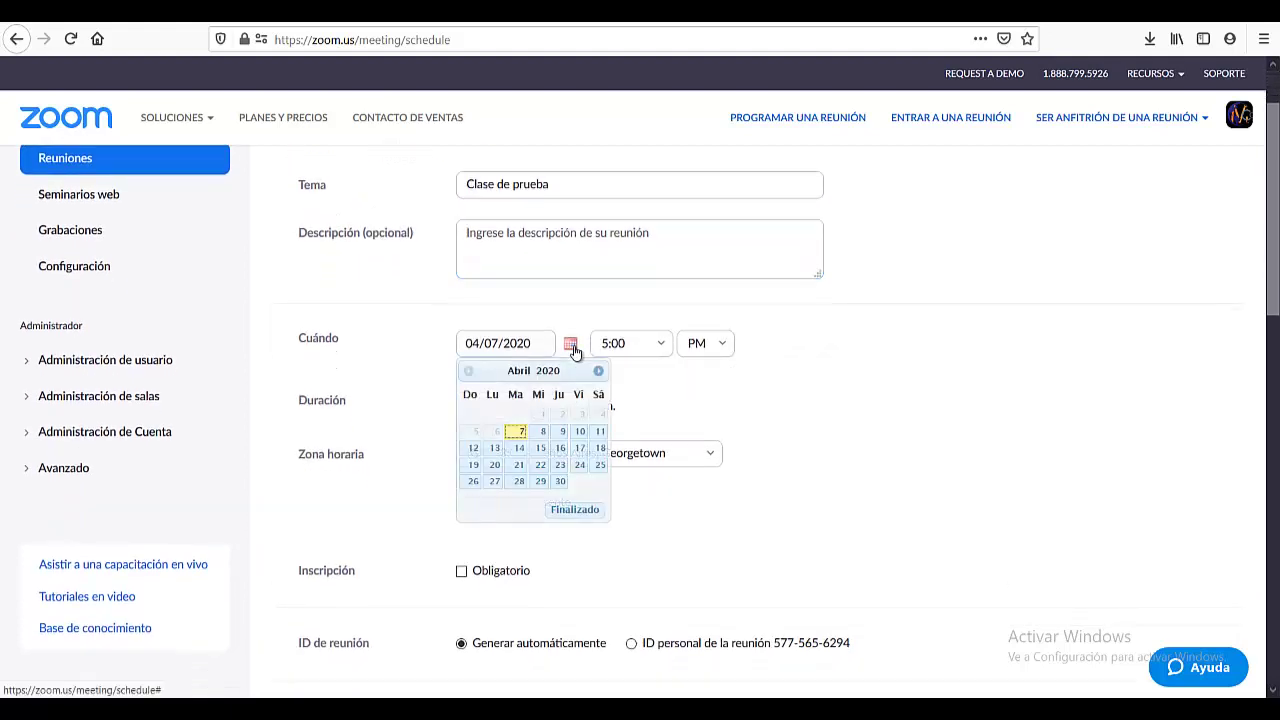
{"action": "left_click", "coordinate": [540, 432]}
{"action": "left_click", "coordinate": [662, 344]}
{"action": "scroll", "coordinate": [613, 483], "scroll_direction": "down", "scroll_amount": 2}
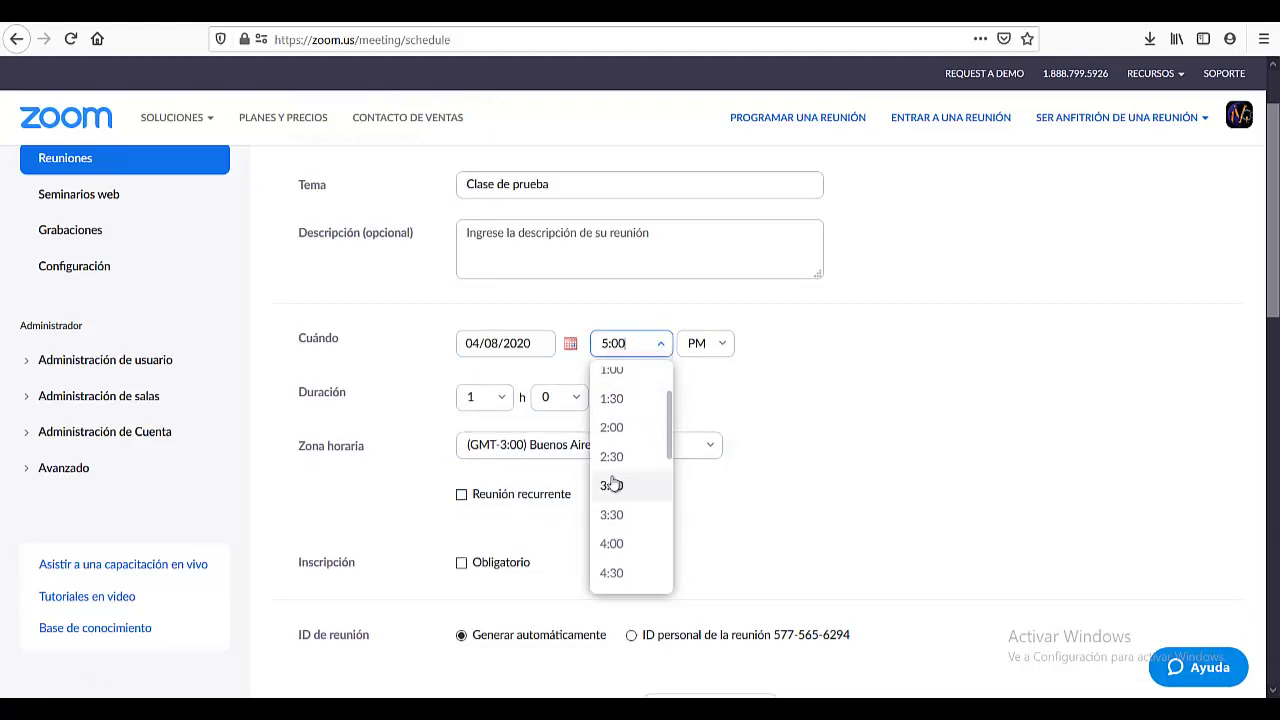
{"action": "left_click", "coordinate": [624, 492]}
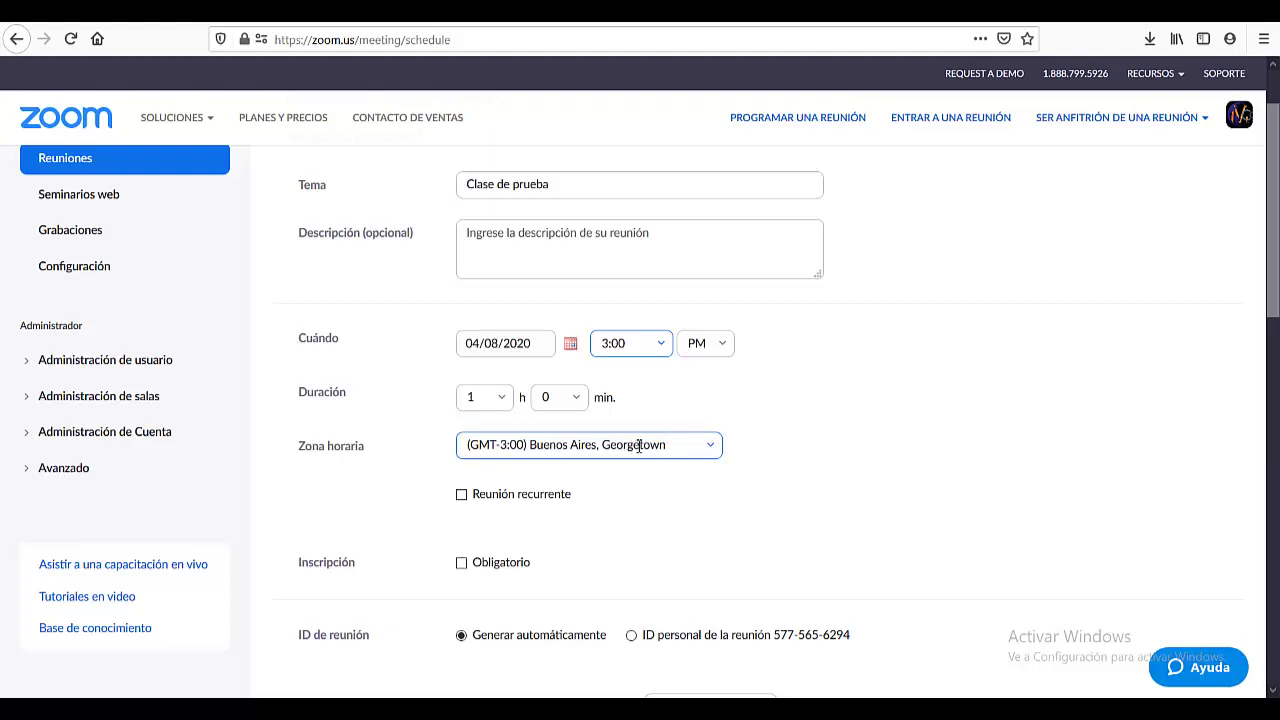
{"action": "scroll", "coordinate": [651, 450], "scroll_direction": "down", "scroll_amount": 3}
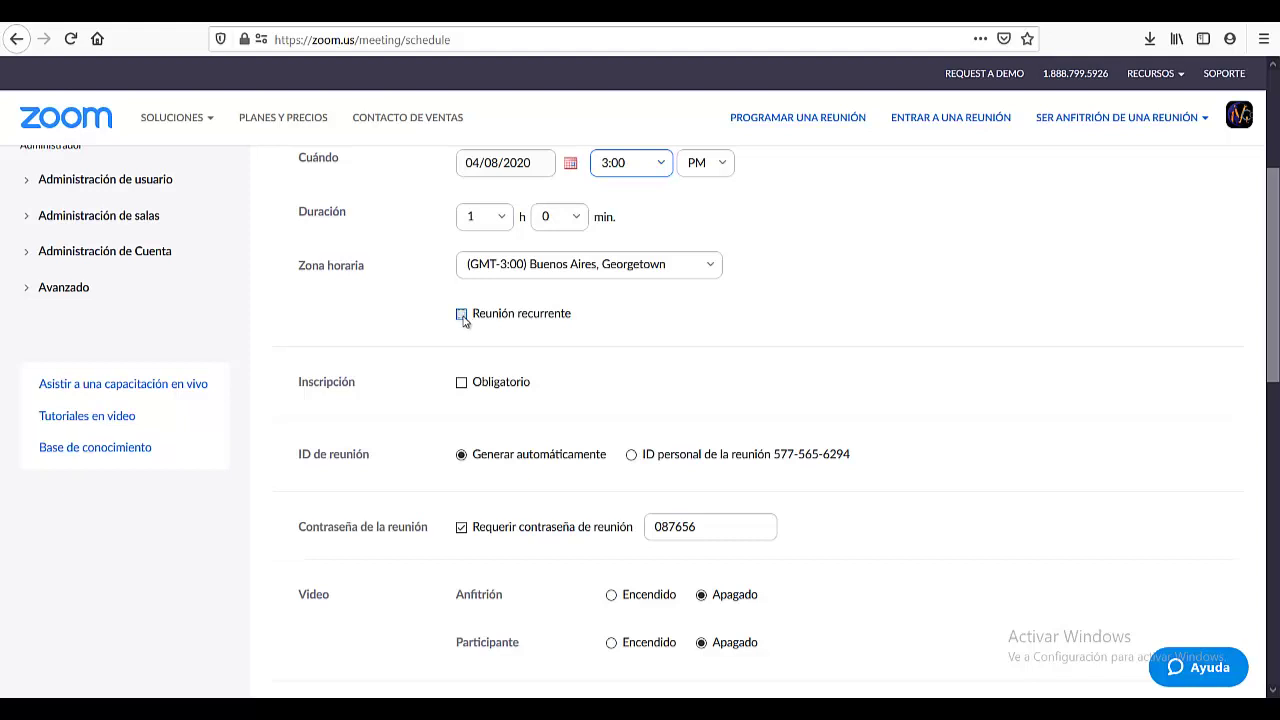
{"action": "left_click", "coordinate": [462, 316]}
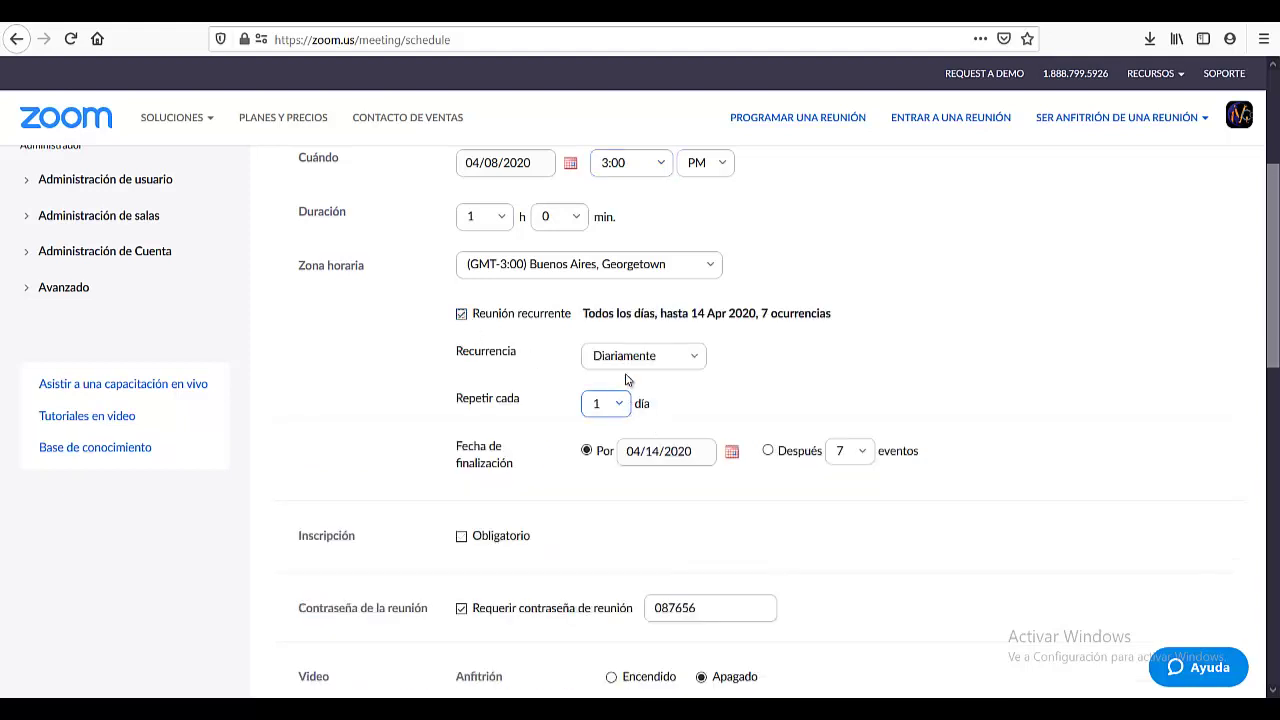
{"action": "left_click", "coordinate": [687, 358]}
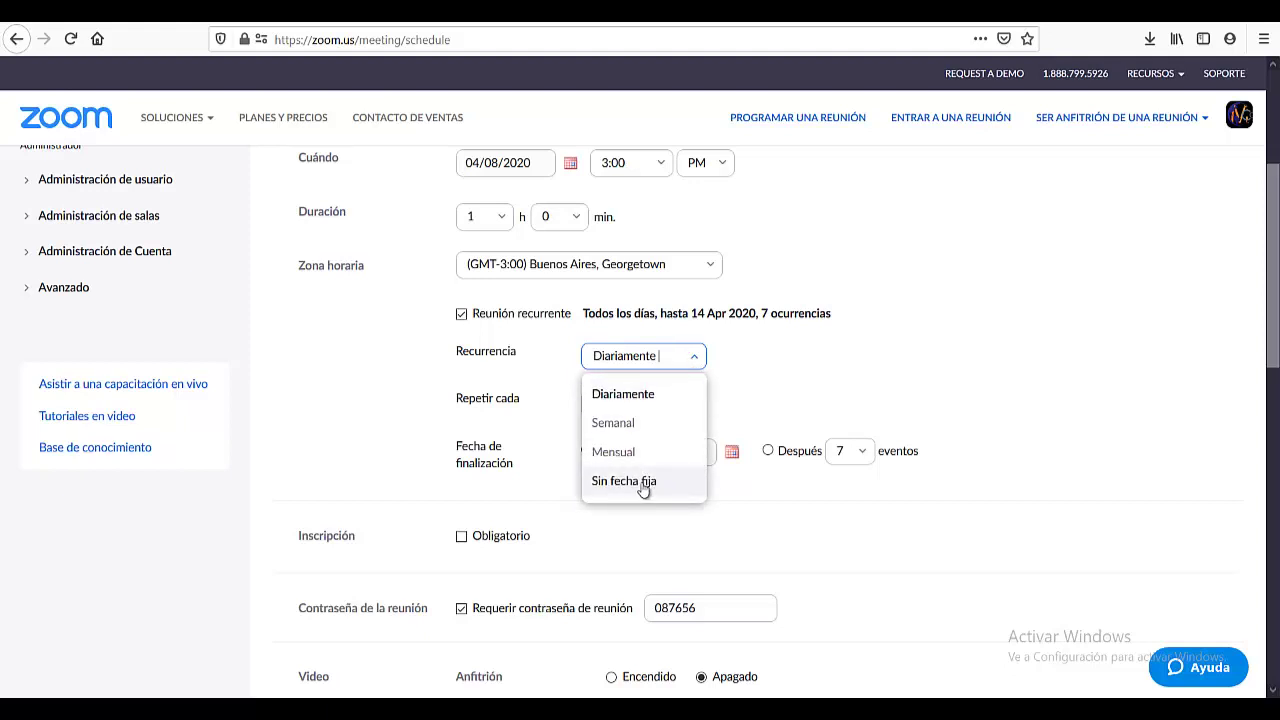
{"action": "left_click", "coordinate": [693, 357]}
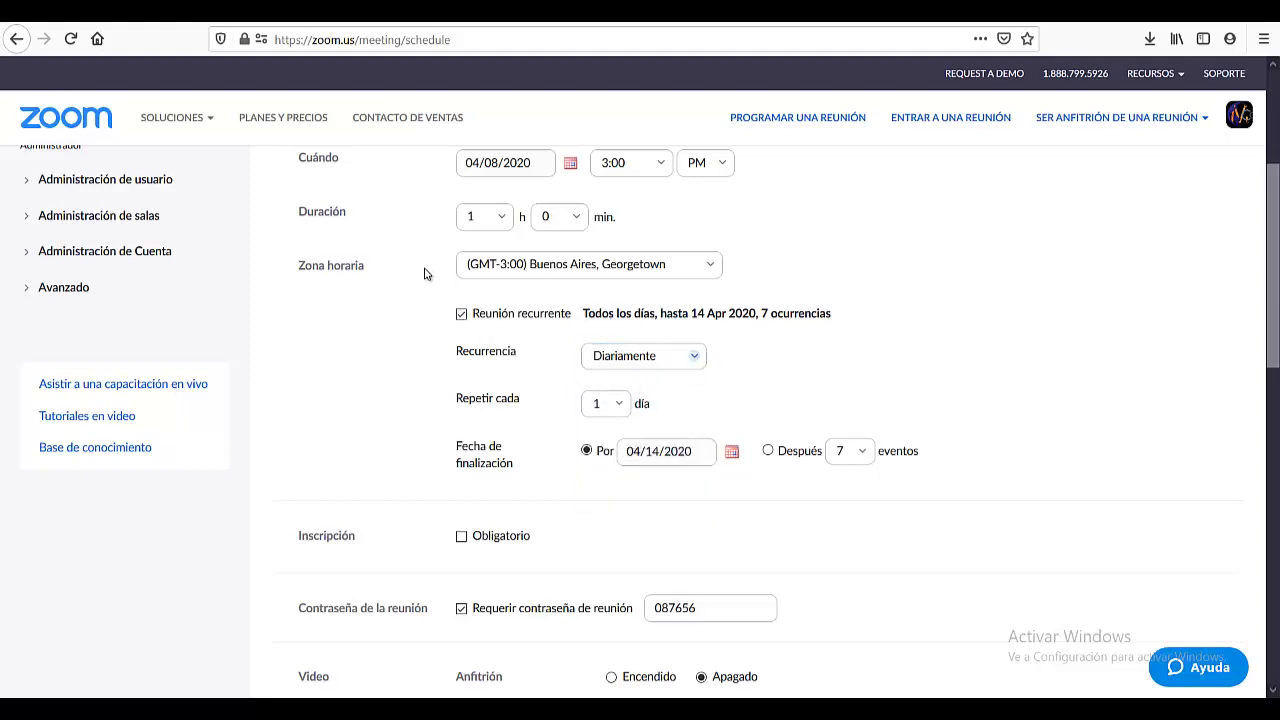
{"action": "left_click", "coordinate": [462, 315]}
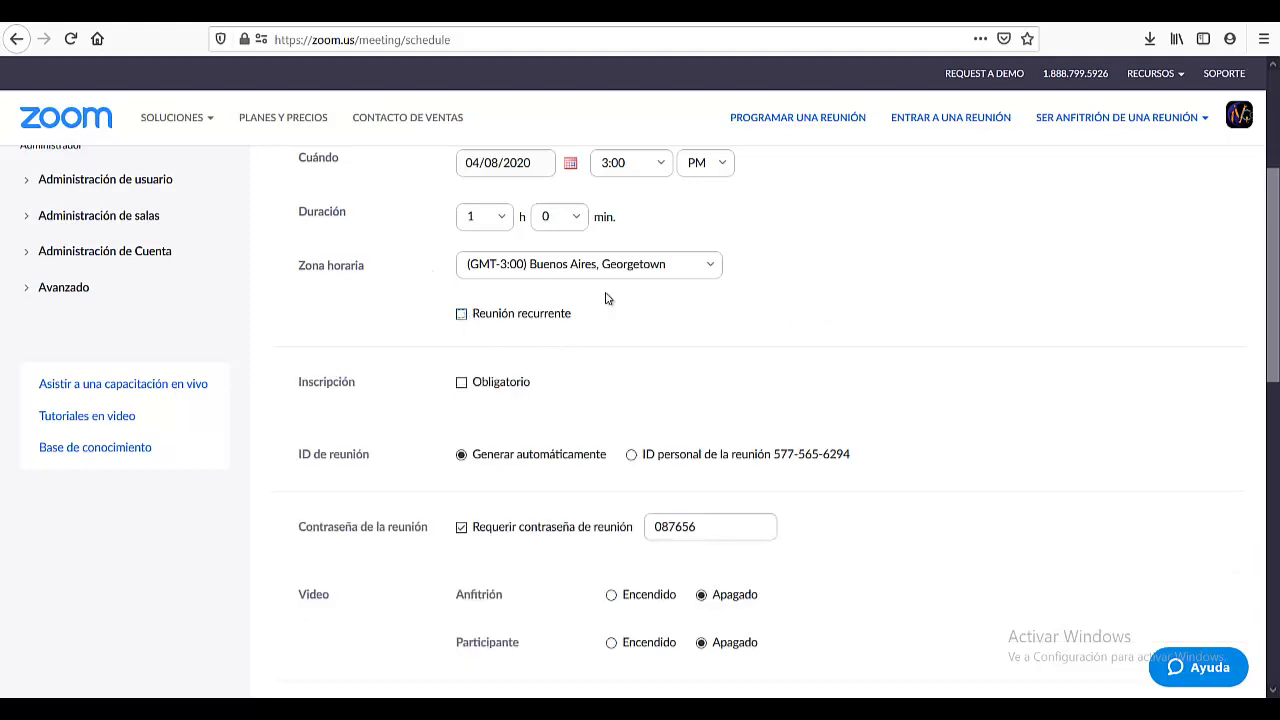
{"action": "left_click", "coordinate": [462, 384]}
- Turn off the password requirement for the meeting
{"action": "scroll", "coordinate": [477, 383], "scroll_direction": "down", "scroll_amount": 3}
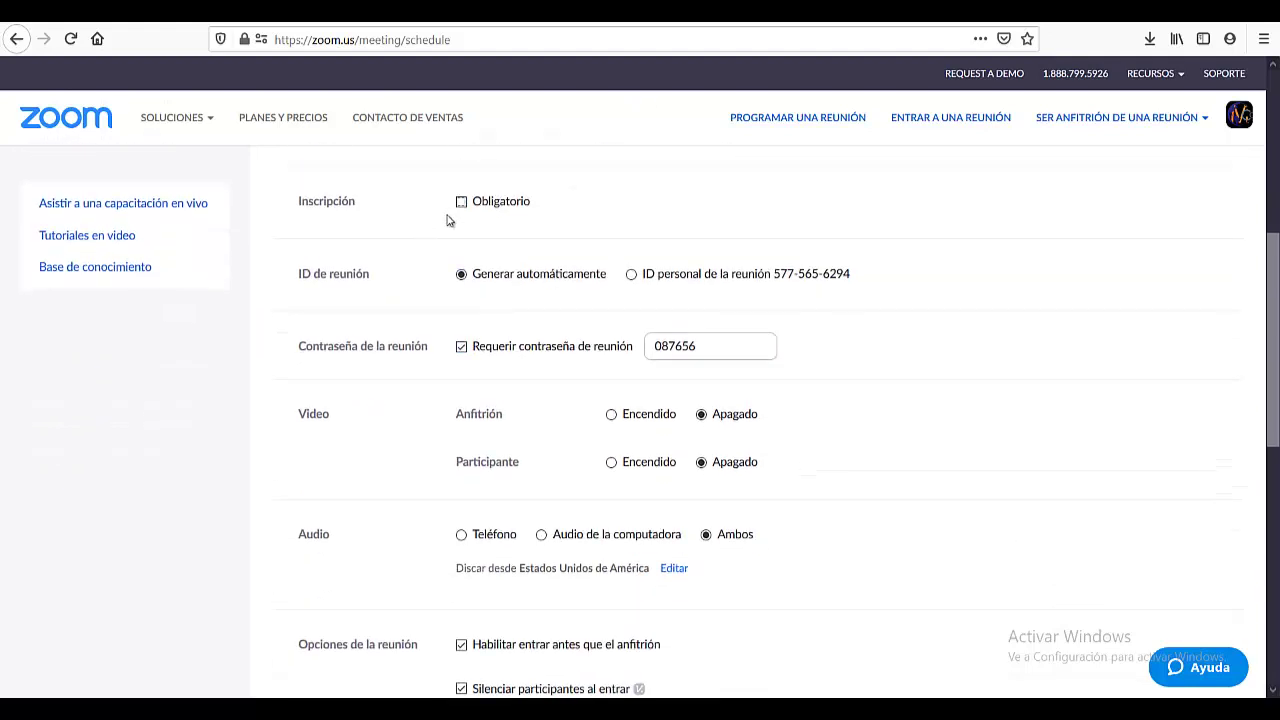
{"action": "scroll", "coordinate": [572, 282], "scroll_direction": "up", "scroll_amount": 1}
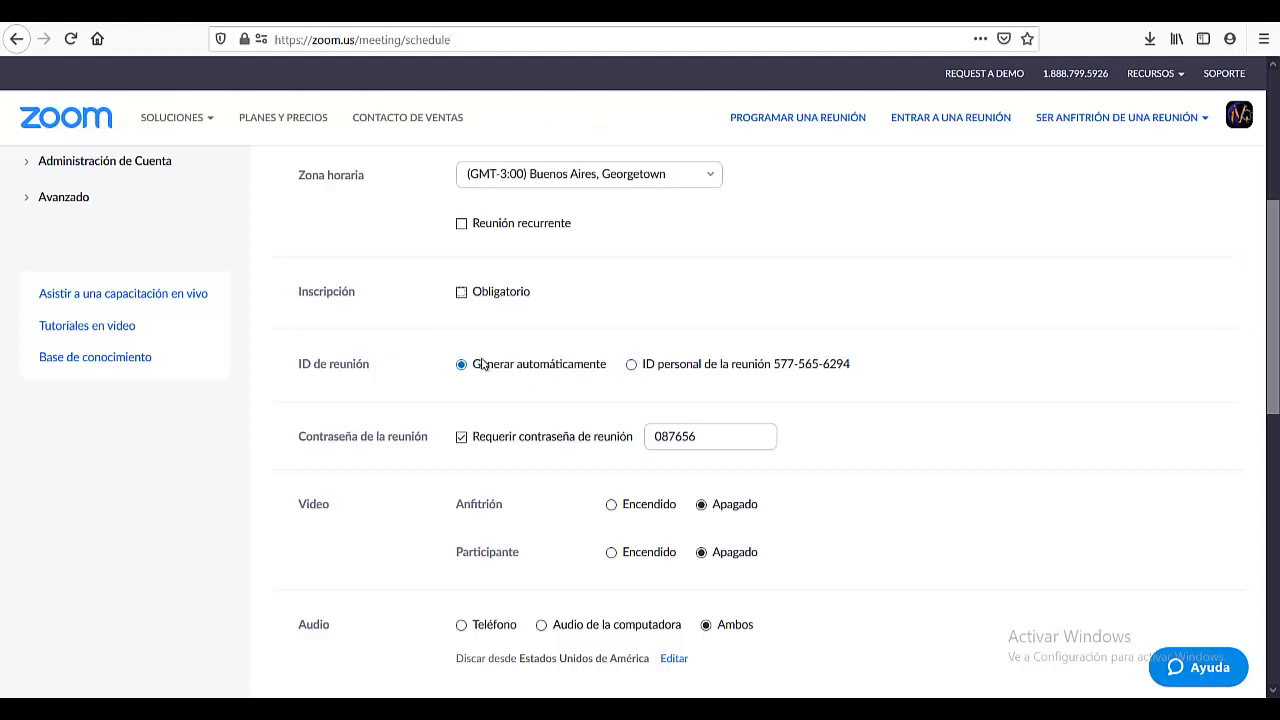
{"action": "scroll", "coordinate": [537, 385], "scroll_direction": "down", "scroll_amount": 1}
{"action": "scroll", "coordinate": [537, 385], "scroll_direction": "down", "scroll_amount": 3}
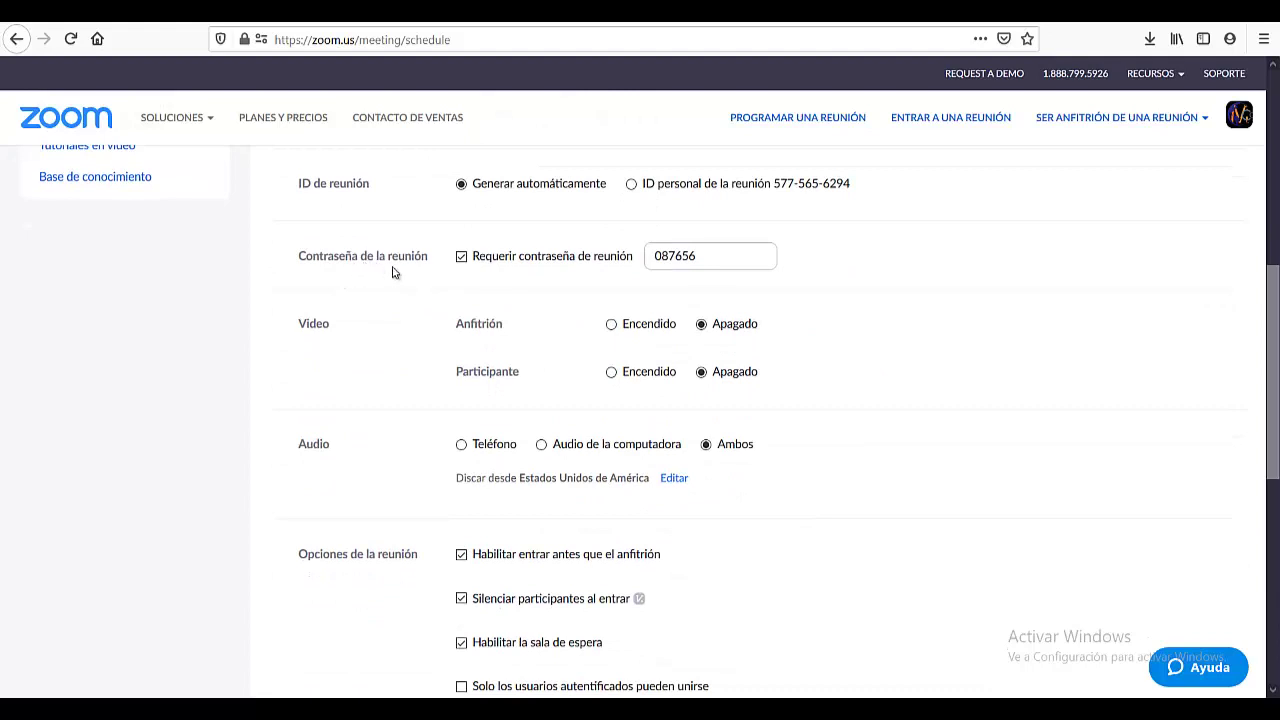
{"action": "left_click", "coordinate": [462, 258]}
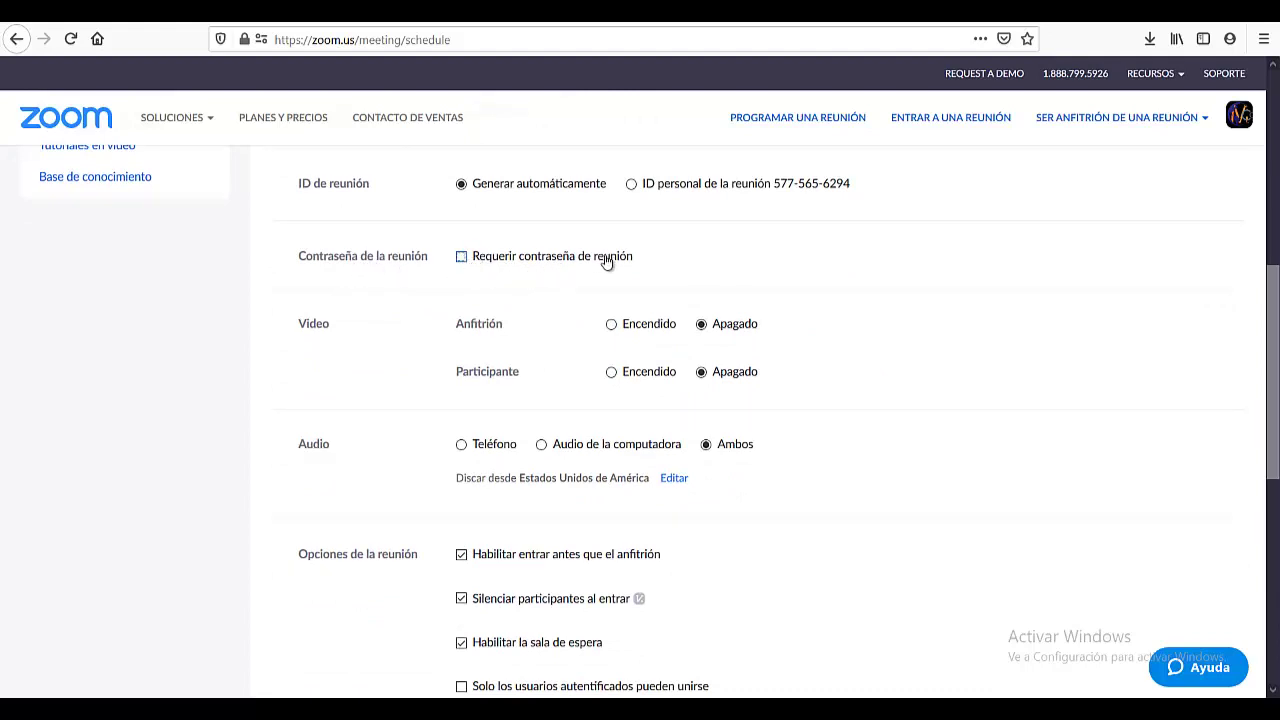
{"action": "left_click", "coordinate": [462, 258]}
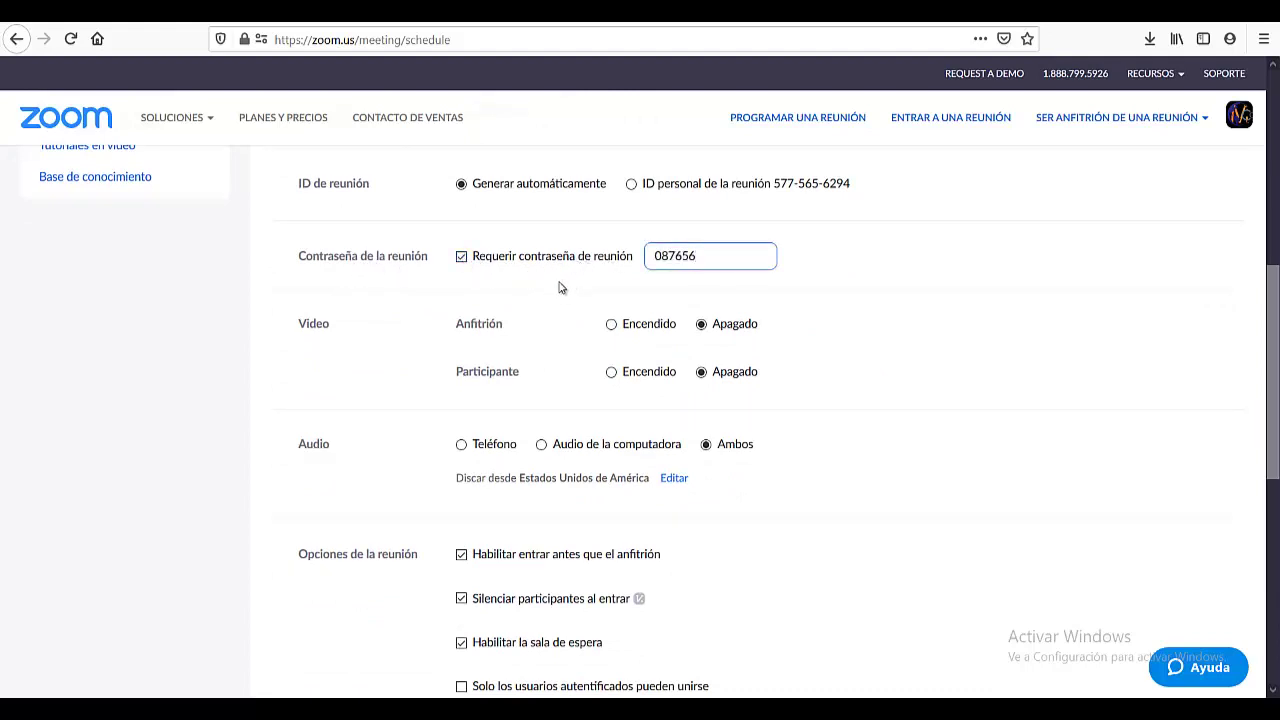
{"action": "left_click", "coordinate": [461, 258]}
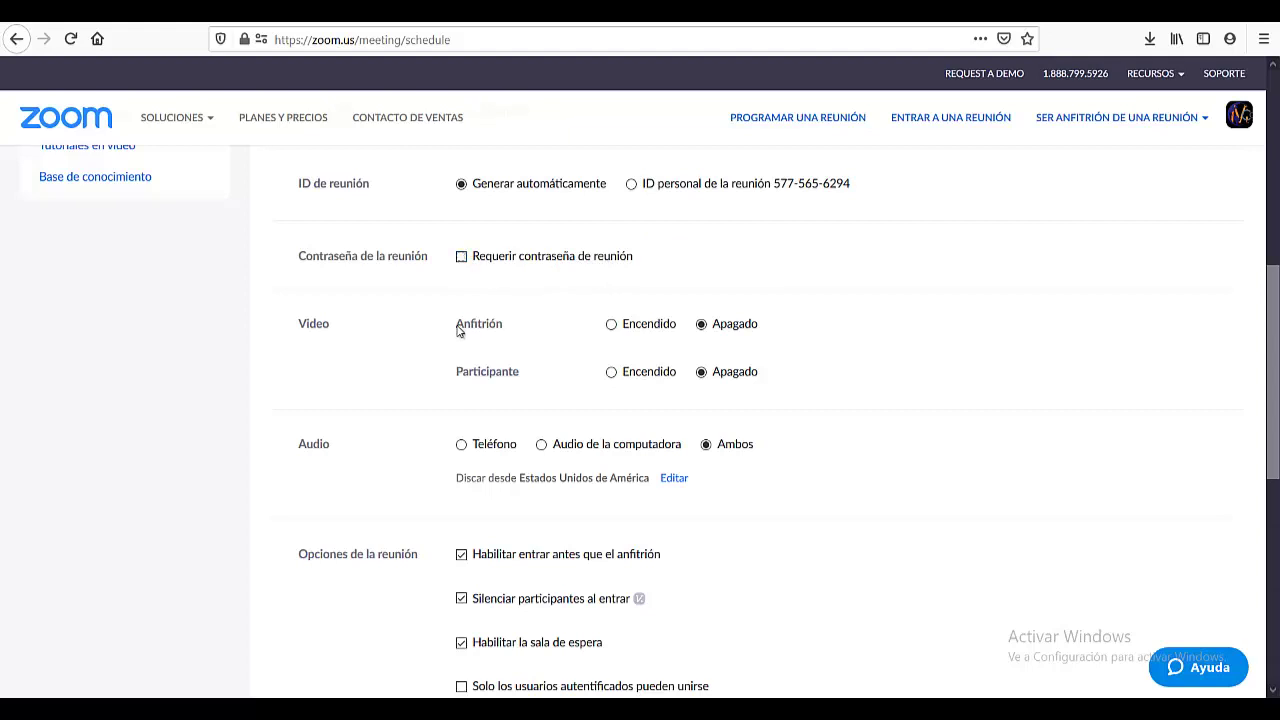
{"action": "scroll", "coordinate": [483, 326], "scroll_direction": "down", "scroll_amount": 2}
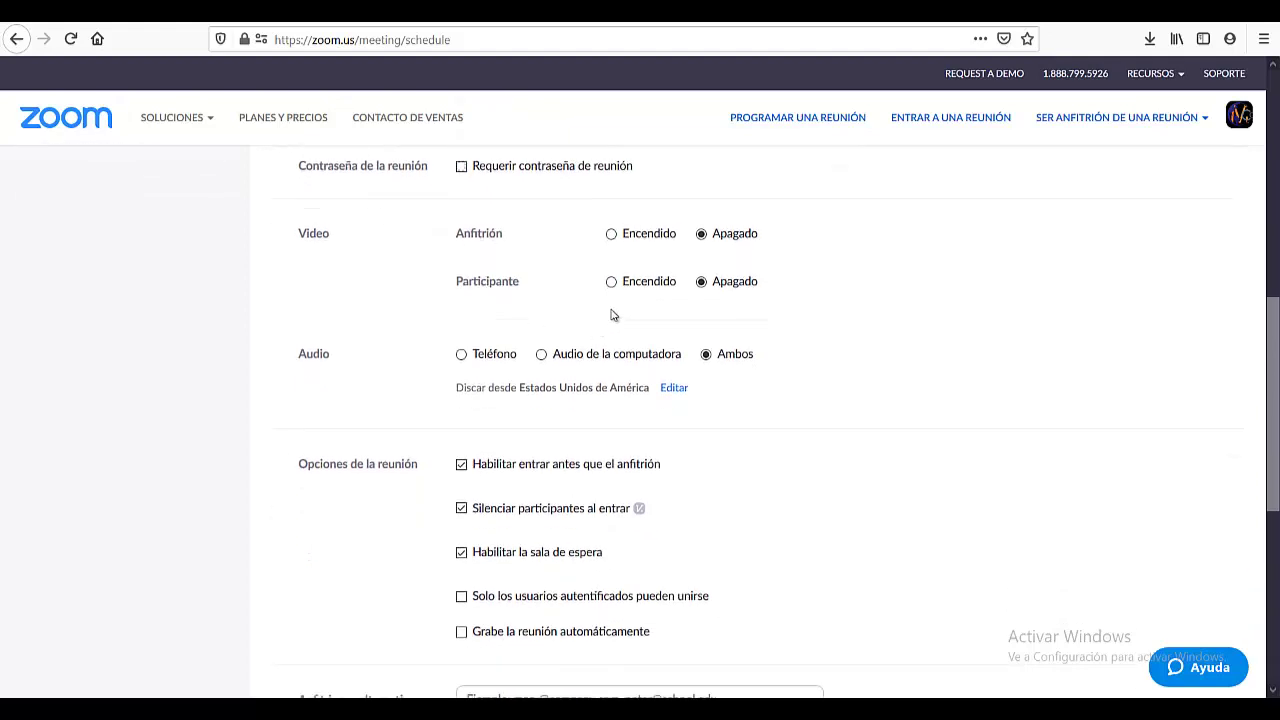
{"action": "left_click", "coordinate": [612, 235]}
{"action": "left_click", "coordinate": [611, 282]}
{"action": "left_click", "coordinate": [702, 282]}
{"action": "left_click", "coordinate": [702, 235]}
- Disable the waiting room in the meeting options and save the scheduled meeting
{"action": "scroll", "coordinate": [700, 282], "scroll_direction": "down", "scroll_amount": 2}
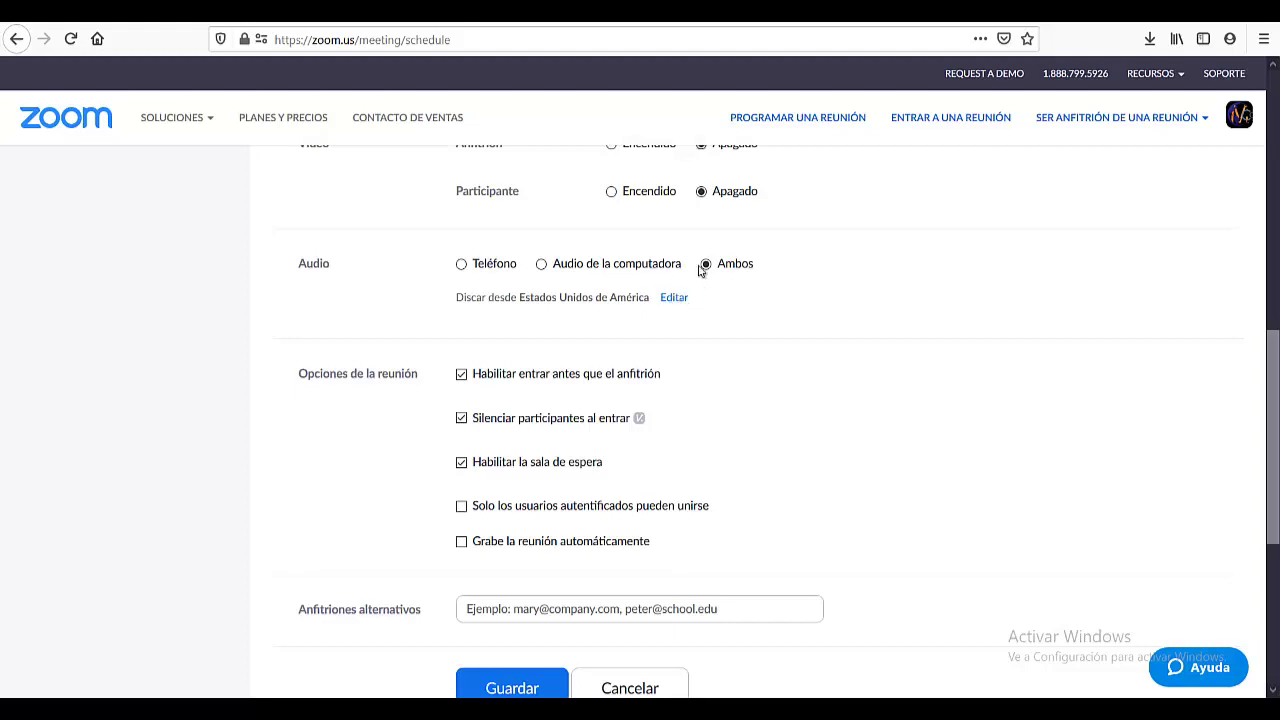
{"action": "scroll", "coordinate": [589, 331], "scroll_direction": "down", "scroll_amount": 2}
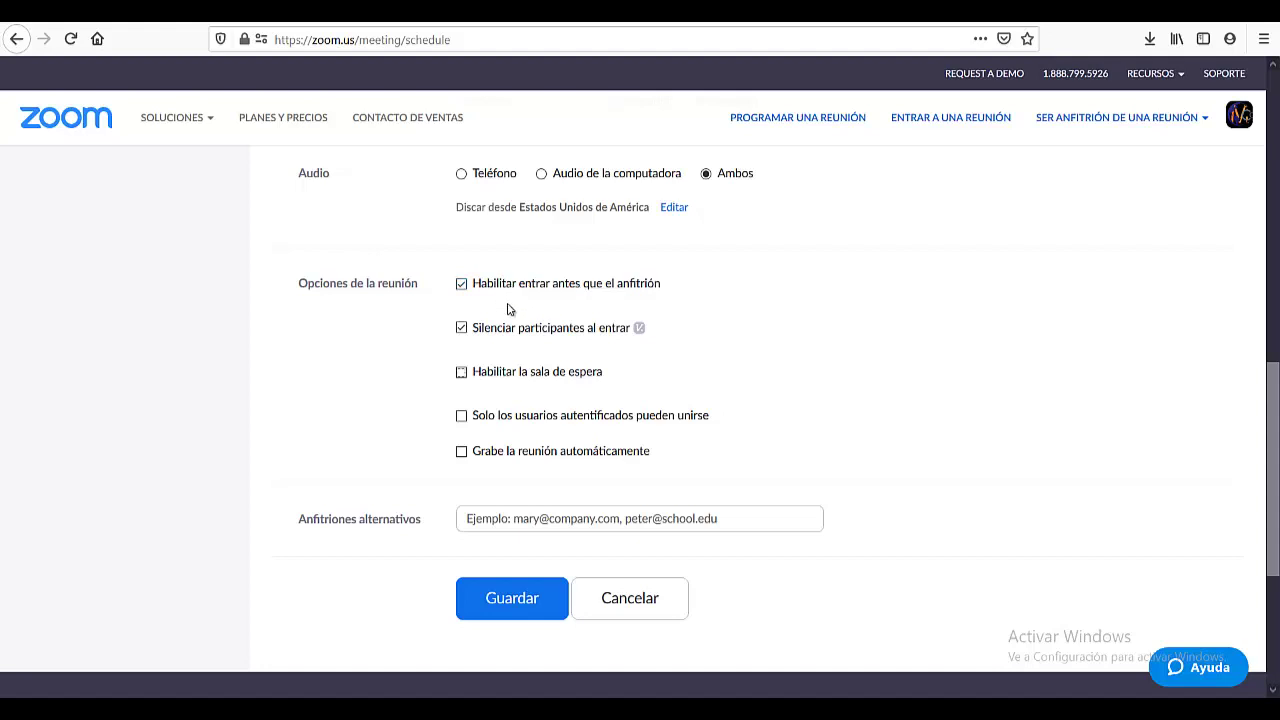
{"action": "scroll", "coordinate": [515, 455], "scroll_direction": "down", "scroll_amount": 2}
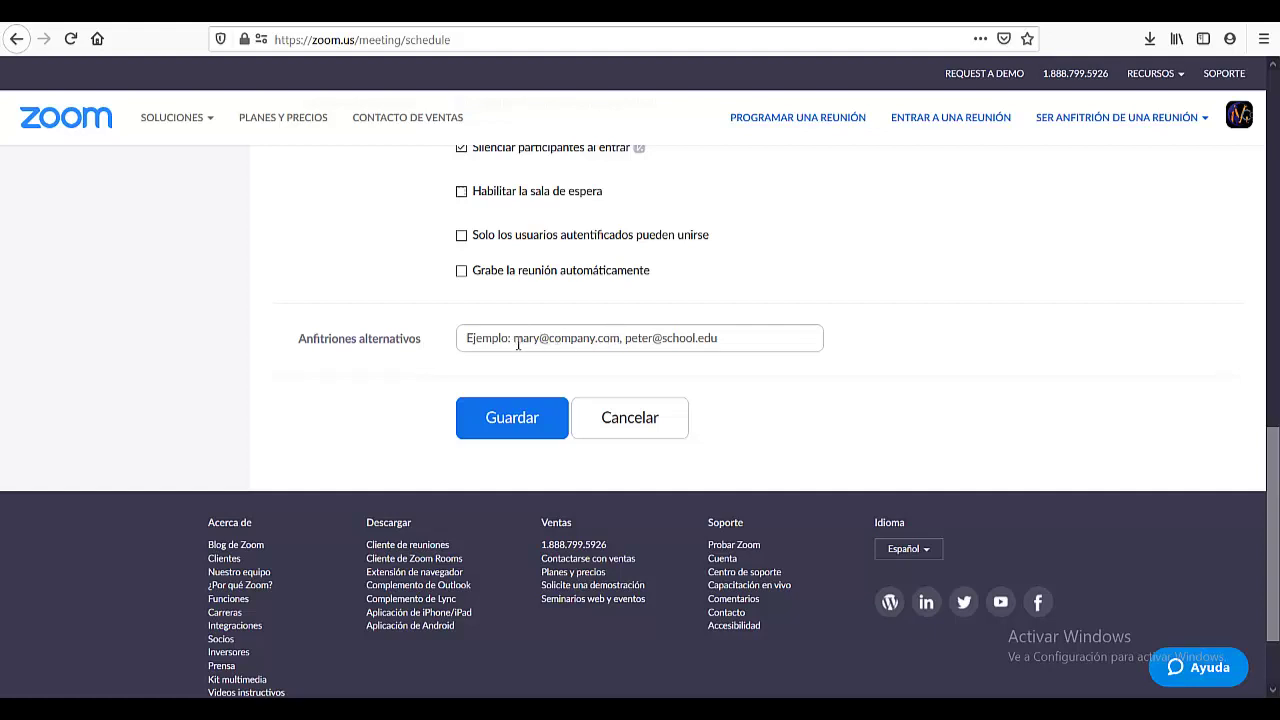
{"action": "left_click", "coordinate": [513, 421]}
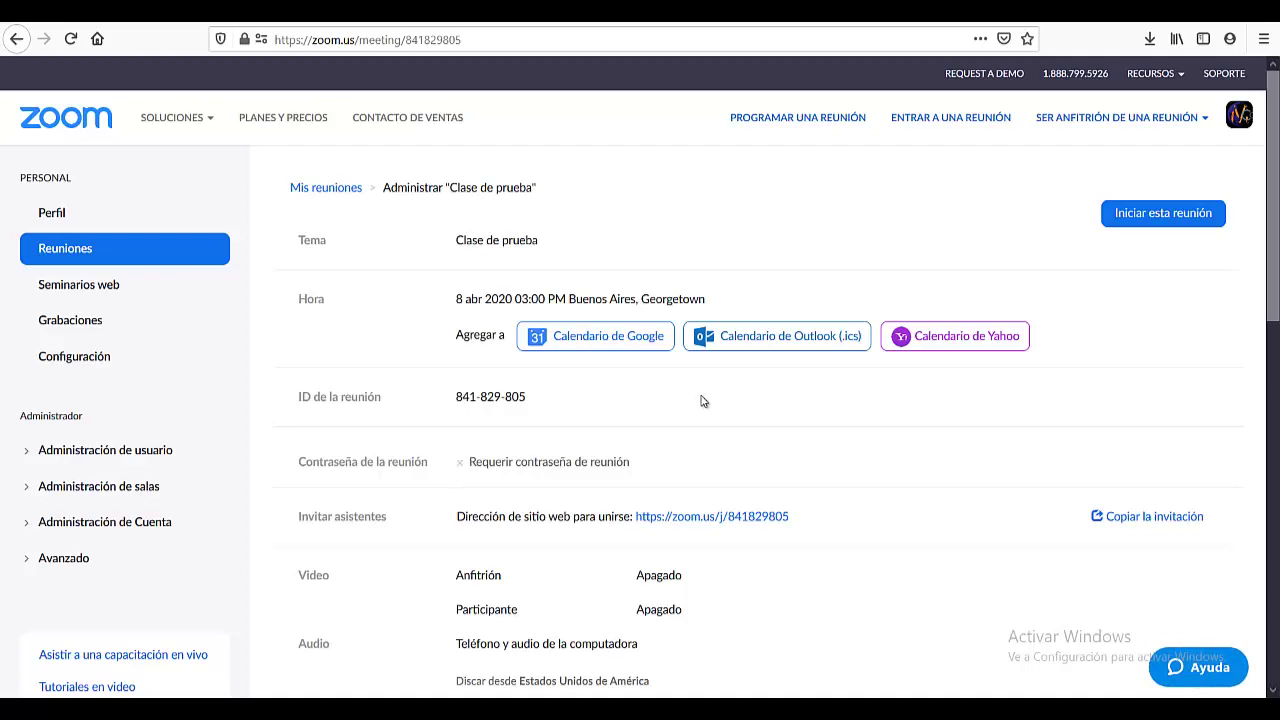
- Open the invitation for the scheduled meeting, copy its full text to the clipboard and close the invitation dialog
{"action": "left_click_drag", "start_coordinate": [795, 516], "coordinate": [658, 526]}
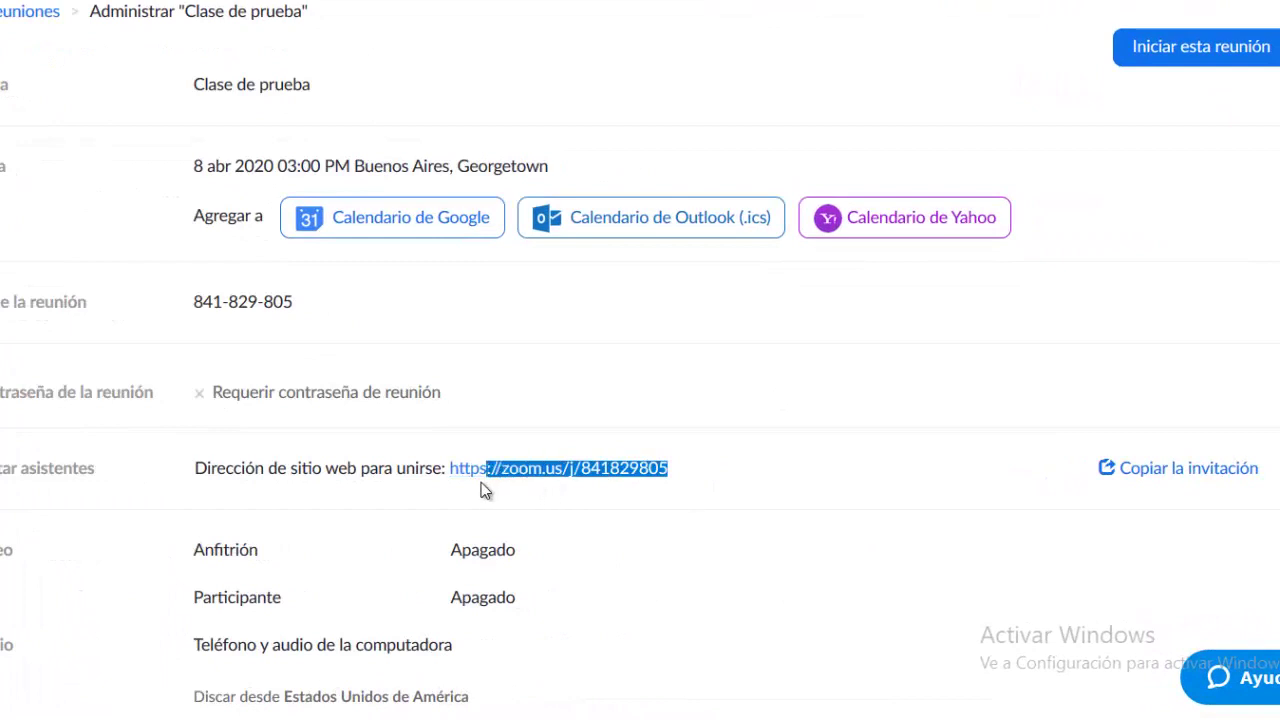
{"action": "left_click_drag", "start_coordinate": [481, 482], "coordinate": [454, 479]}
{"action": "left_click", "coordinate": [1220, 469]}
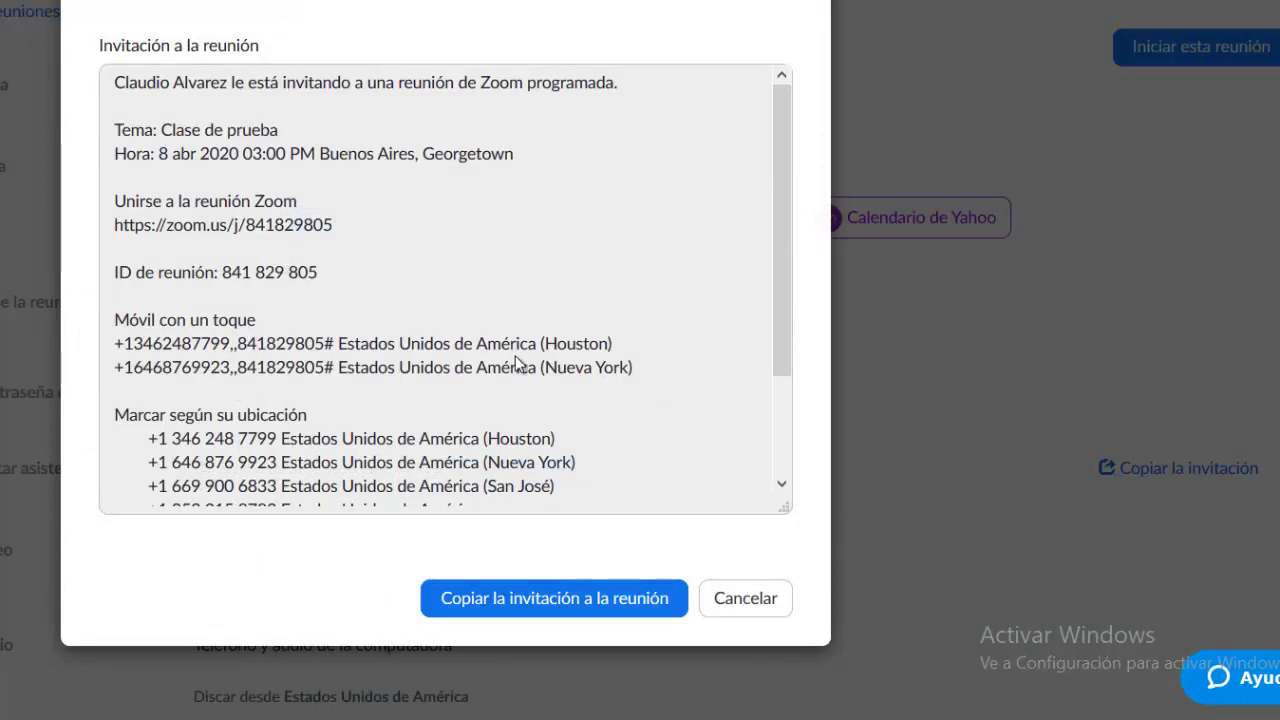
{"action": "left_click_drag", "start_coordinate": [339, 283], "coordinate": [62, 200]}
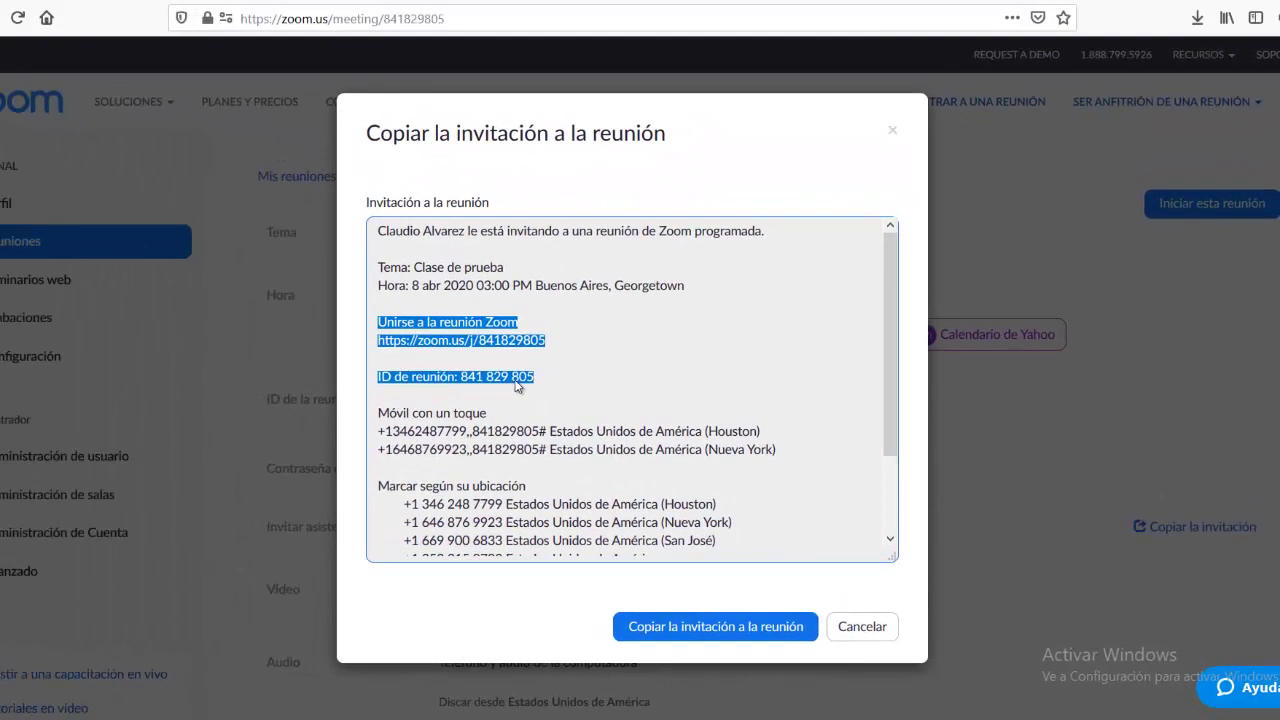
{"action": "scroll", "coordinate": [516, 386], "scroll_direction": "down", "scroll_amount": 2}
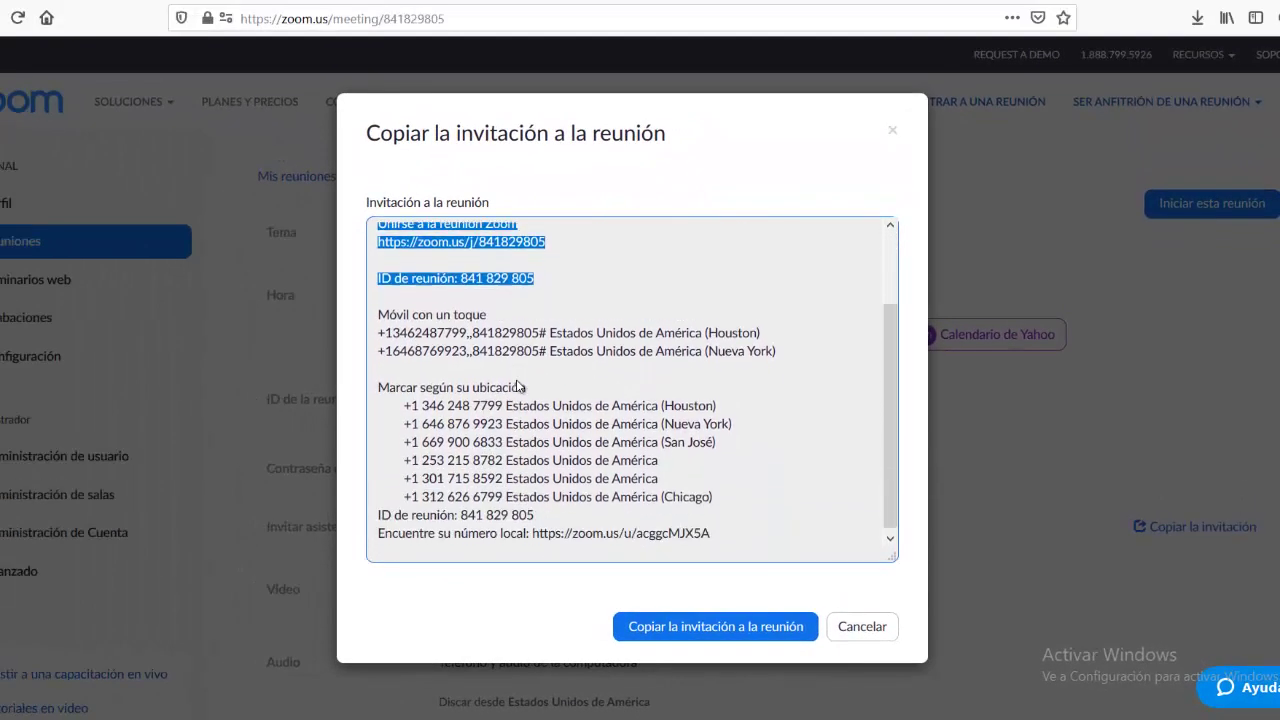
{"action": "left_click", "coordinate": [728, 630]}
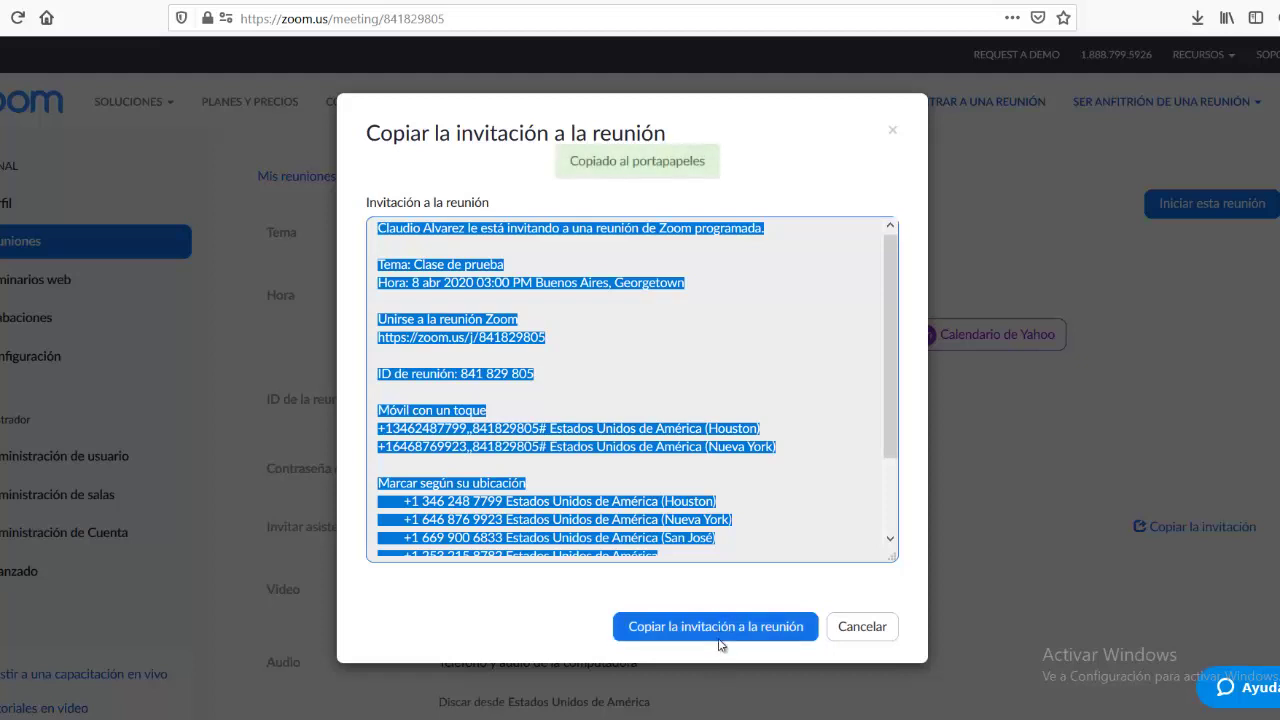
{"action": "left_click", "coordinate": [478, 332]}
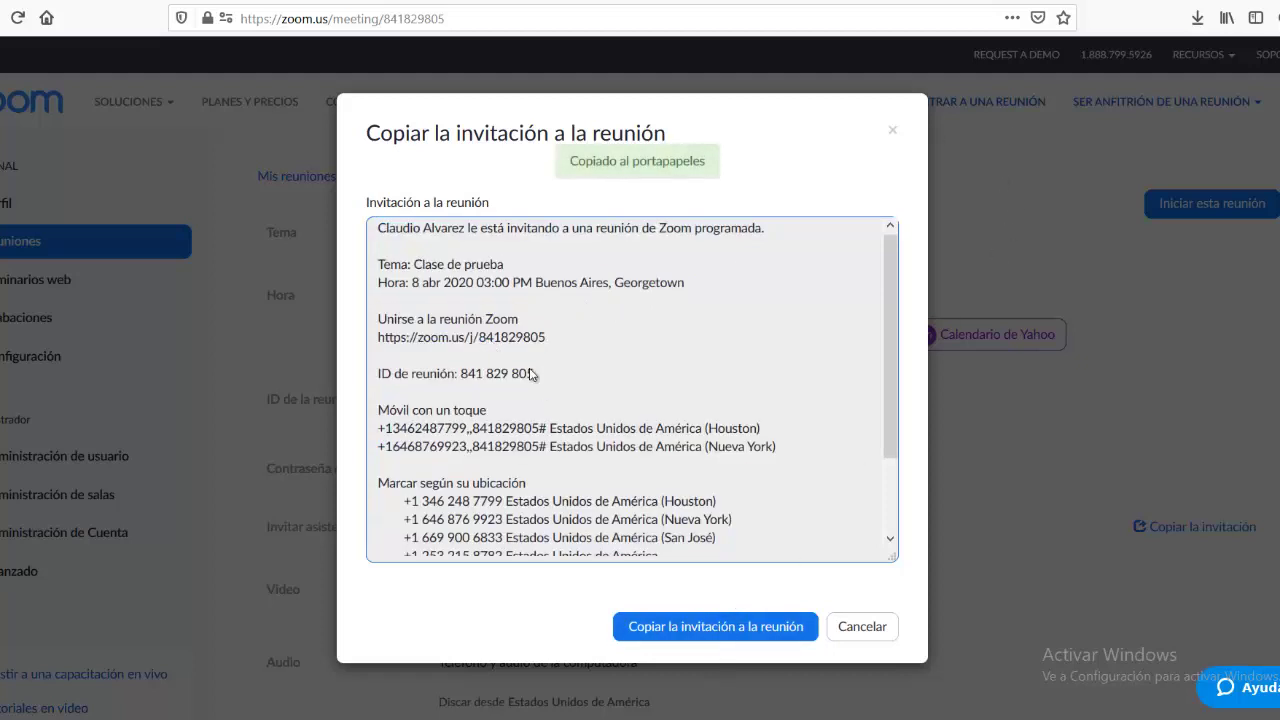
{"action": "left_click_drag", "start_coordinate": [538, 378], "coordinate": [384, 310]}
{"action": "left_click", "coordinate": [893, 131]}
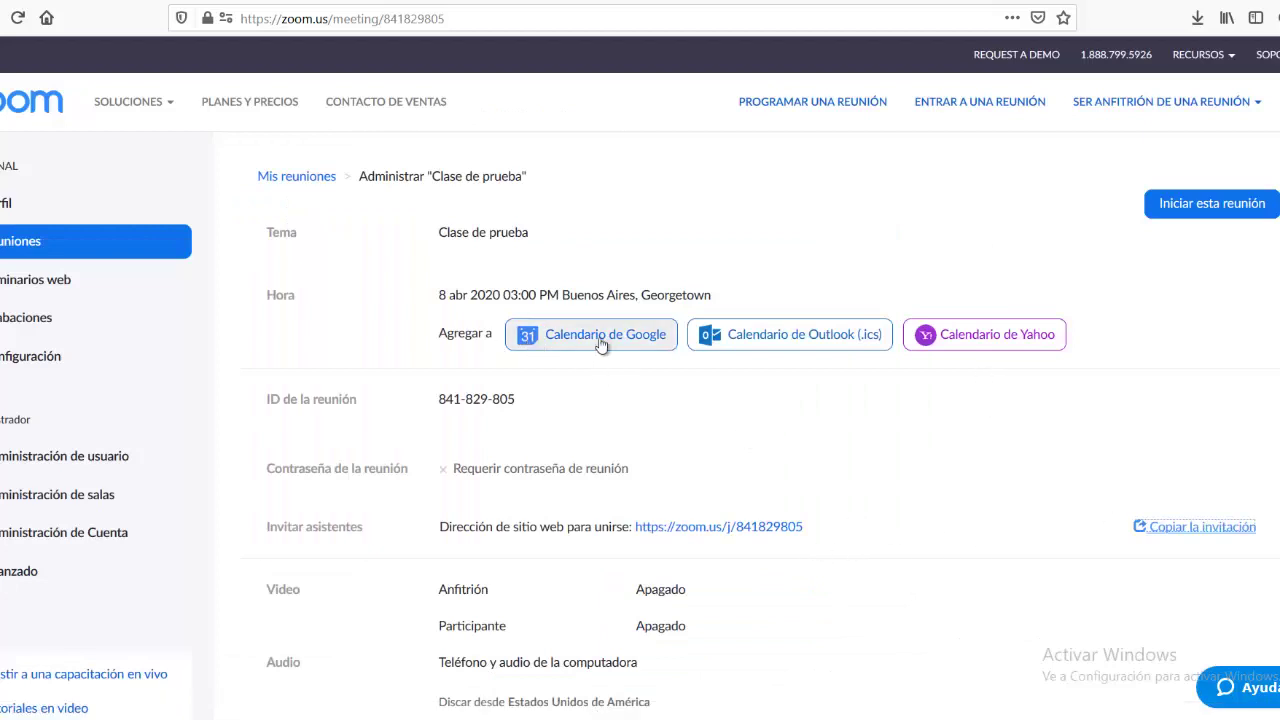
- Start the meeting from its join link, ending the other meeting in progress, and maximize the meeting window
{"action": "scroll", "coordinate": [550, 370], "scroll_direction": "down", "scroll_amount": 6}
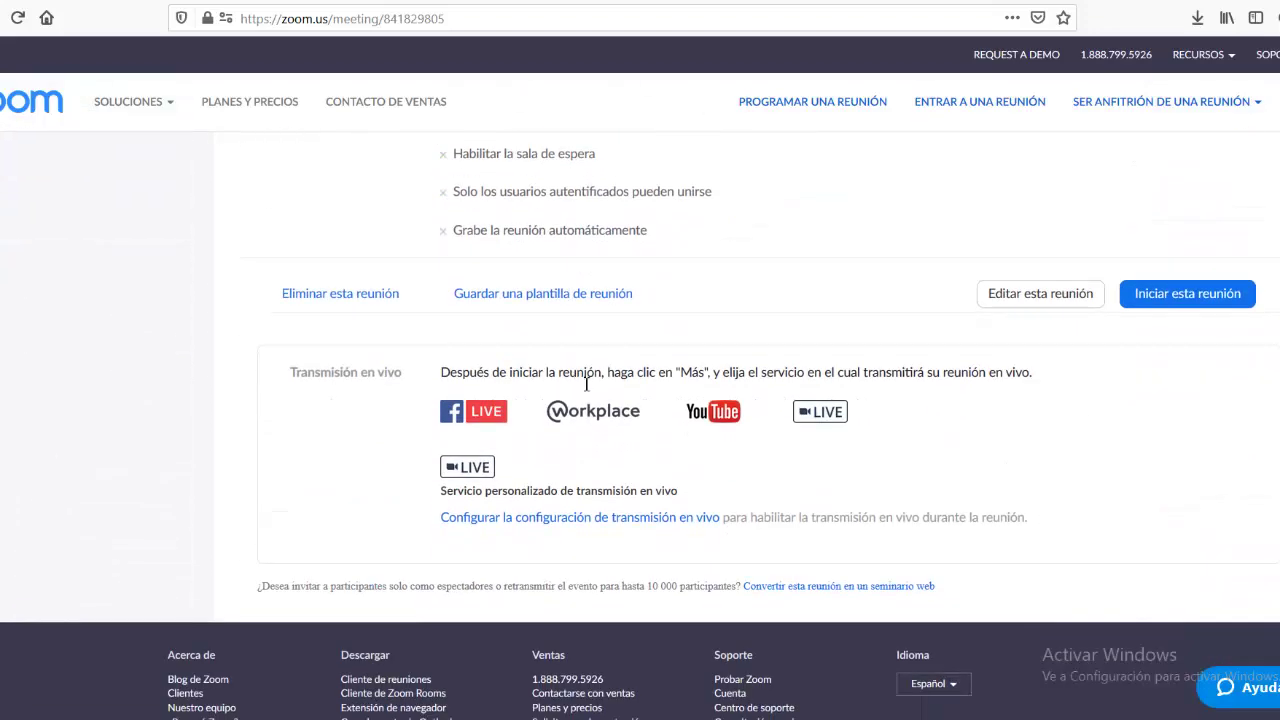
{"action": "scroll", "coordinate": [683, 390], "scroll_direction": "up", "scroll_amount": 5}
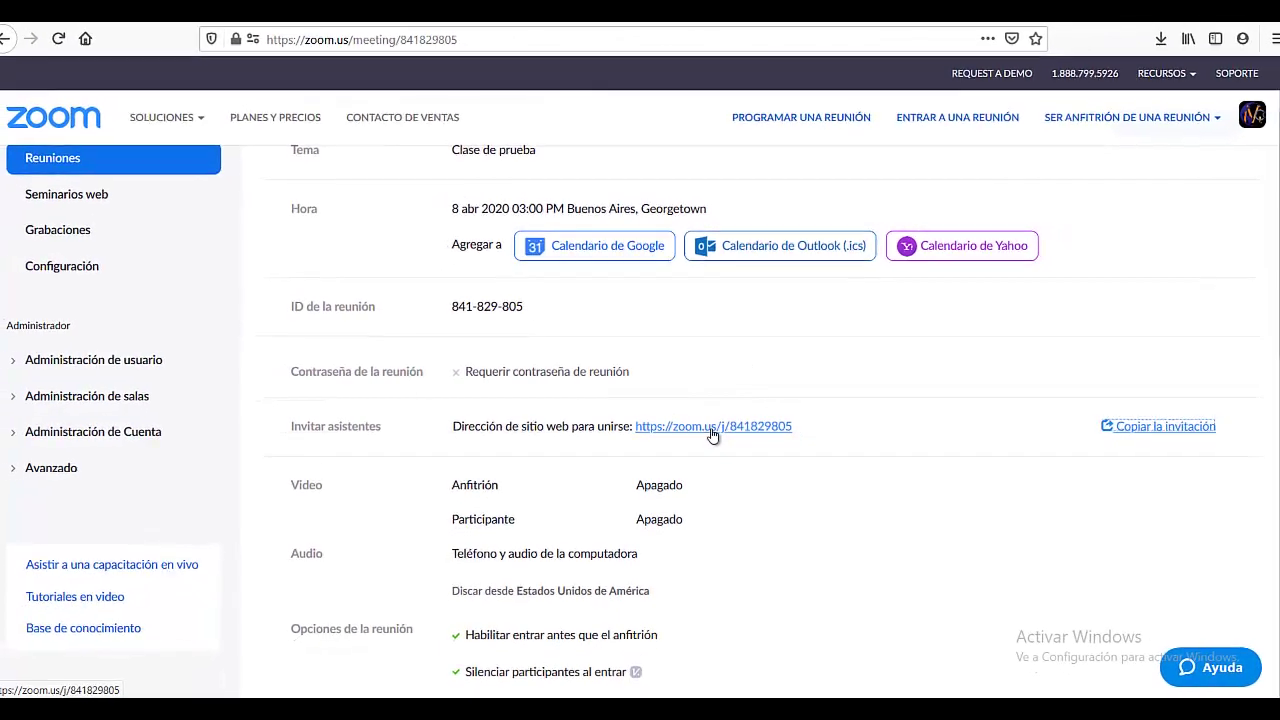
{"action": "left_click", "coordinate": [712, 428]}
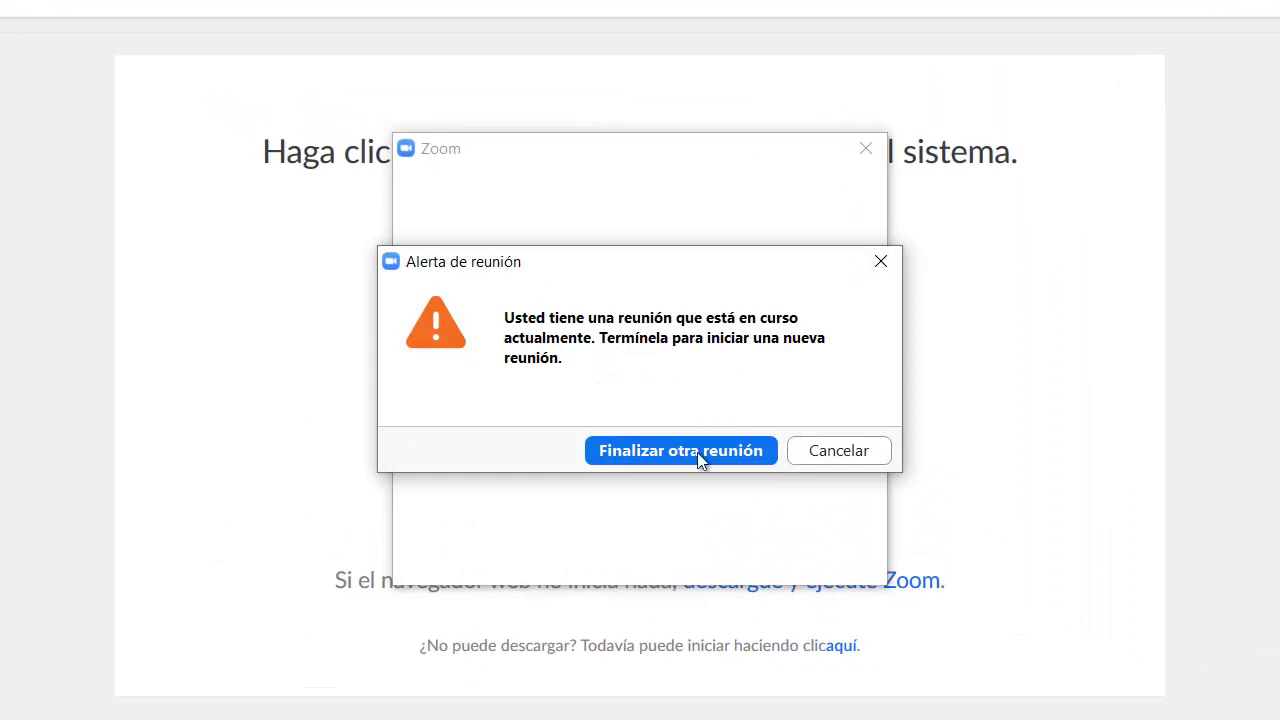
{"action": "left_click", "coordinate": [707, 452]}
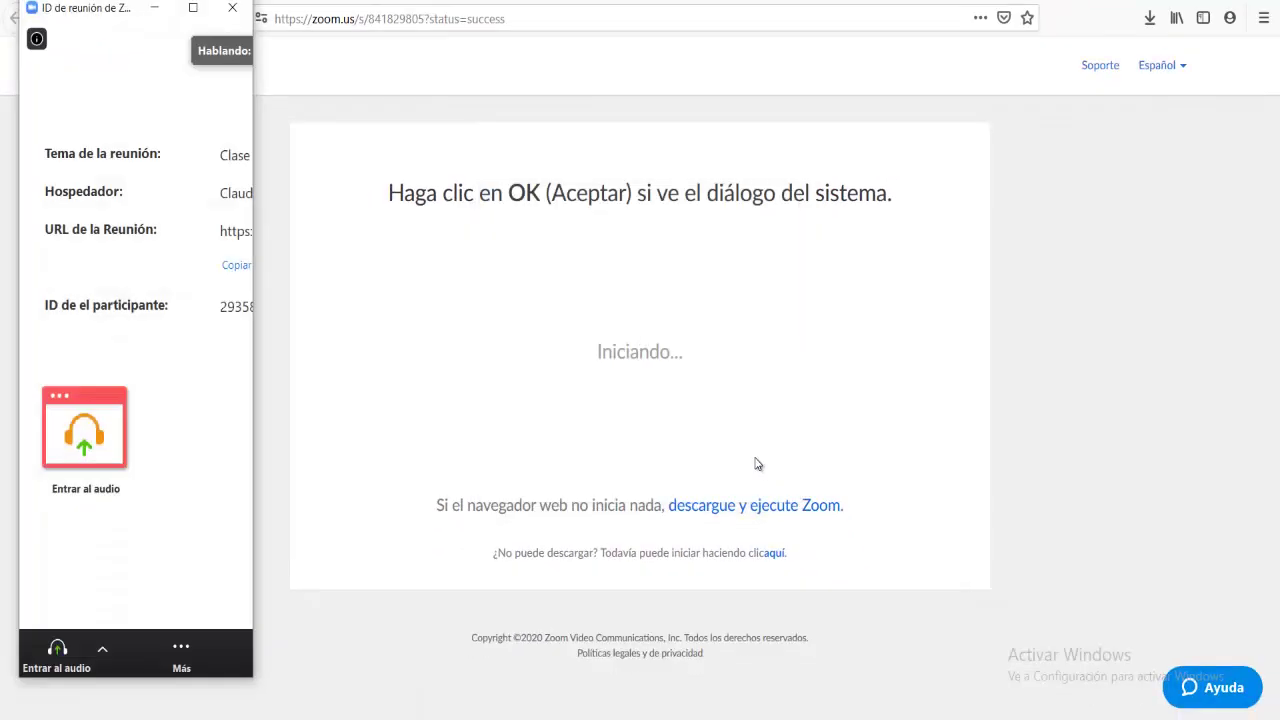
{"action": "left_click", "coordinate": [192, 9]}
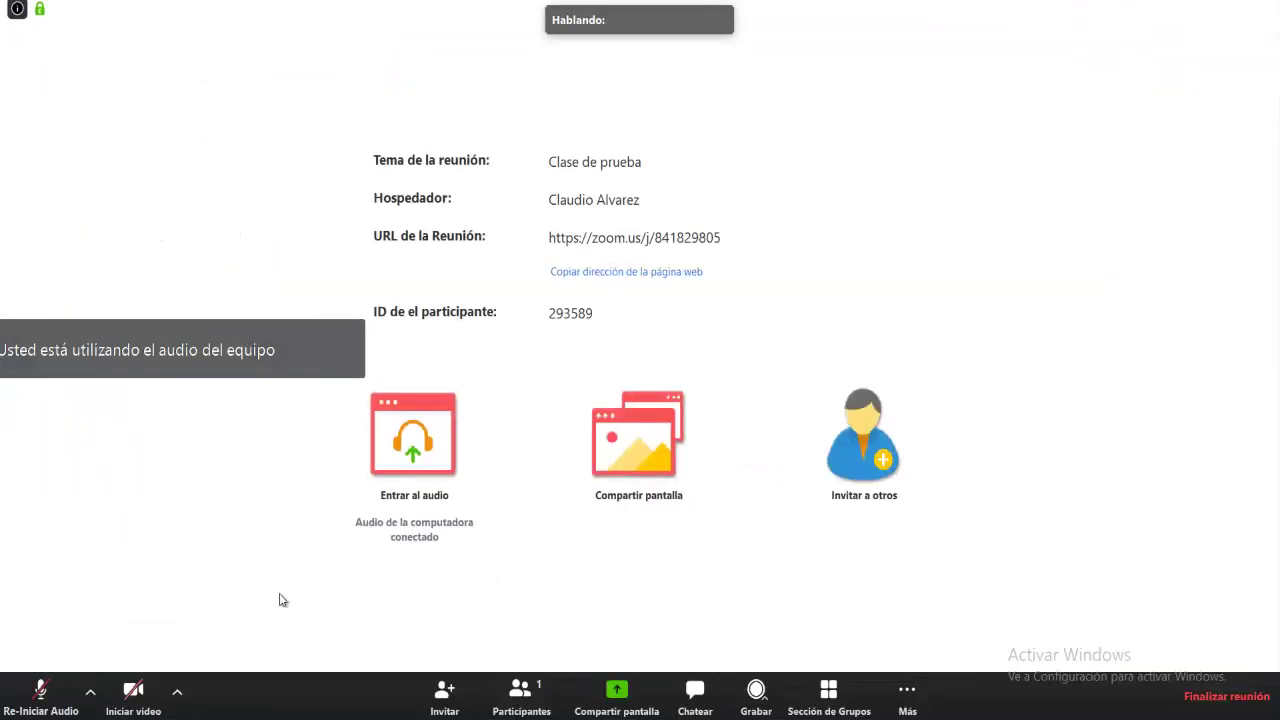